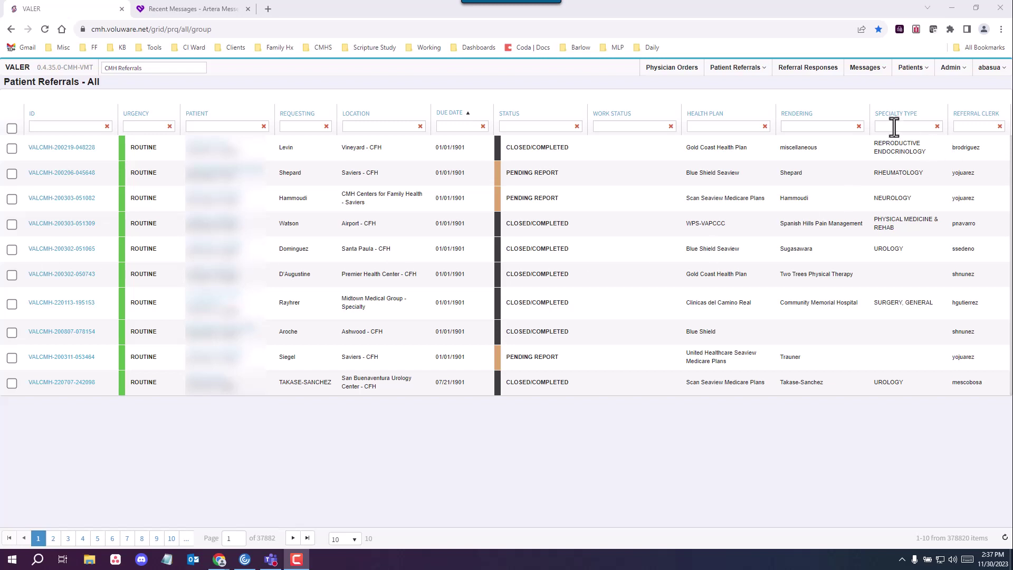
Step: Show all patient referrals and filter them by the status "denied"
{"action": "mouse_move", "coordinate": [746, 74]}
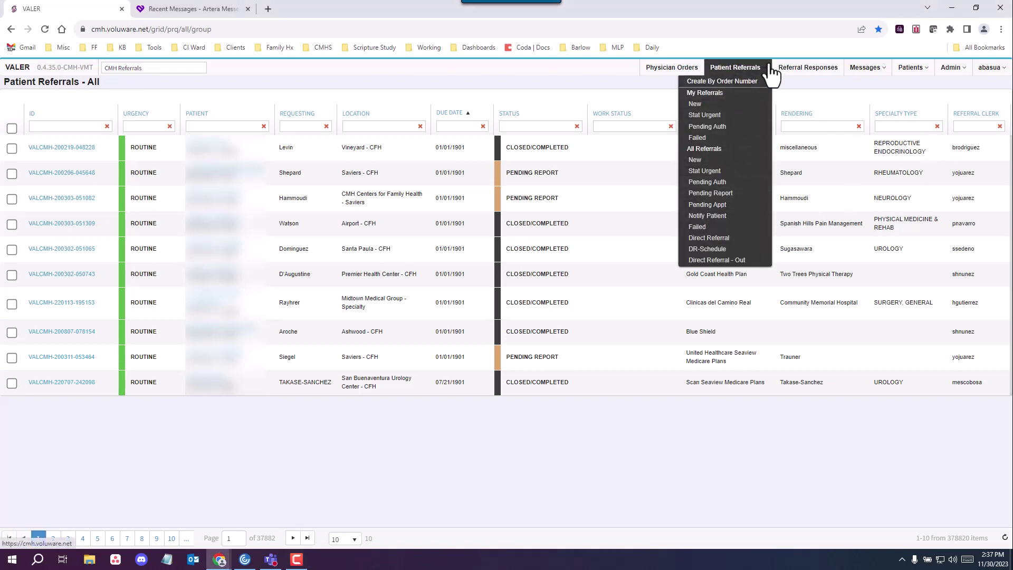
{"action": "left_click", "coordinate": [714, 150]}
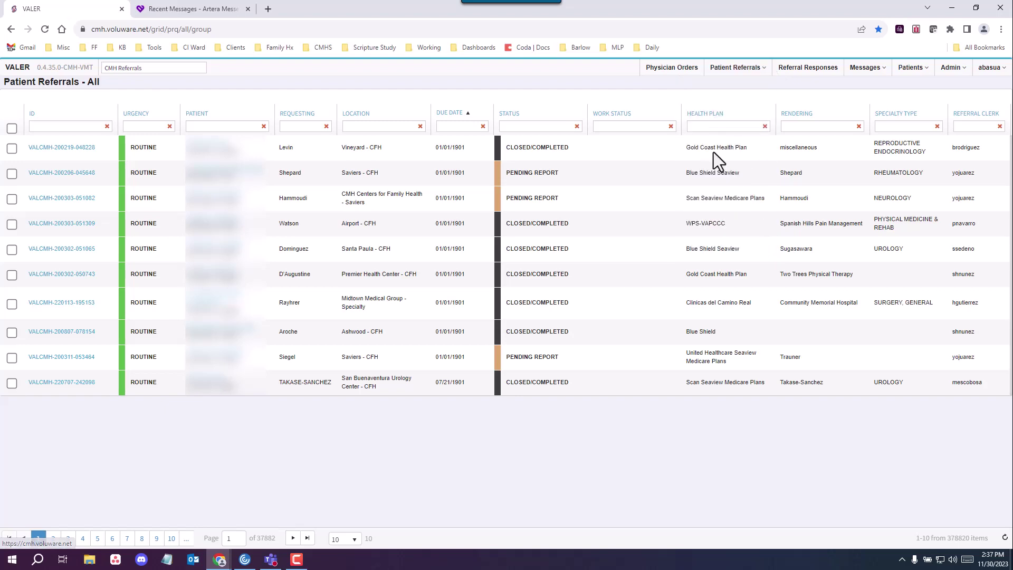
{"action": "left_click", "coordinate": [542, 127]}
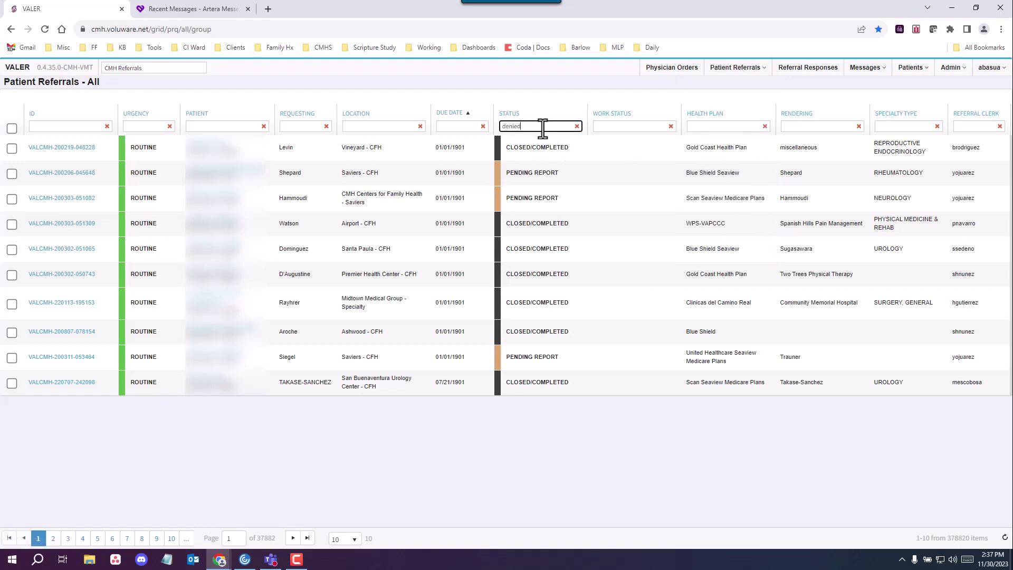
{"action": "key", "text": "Return"}
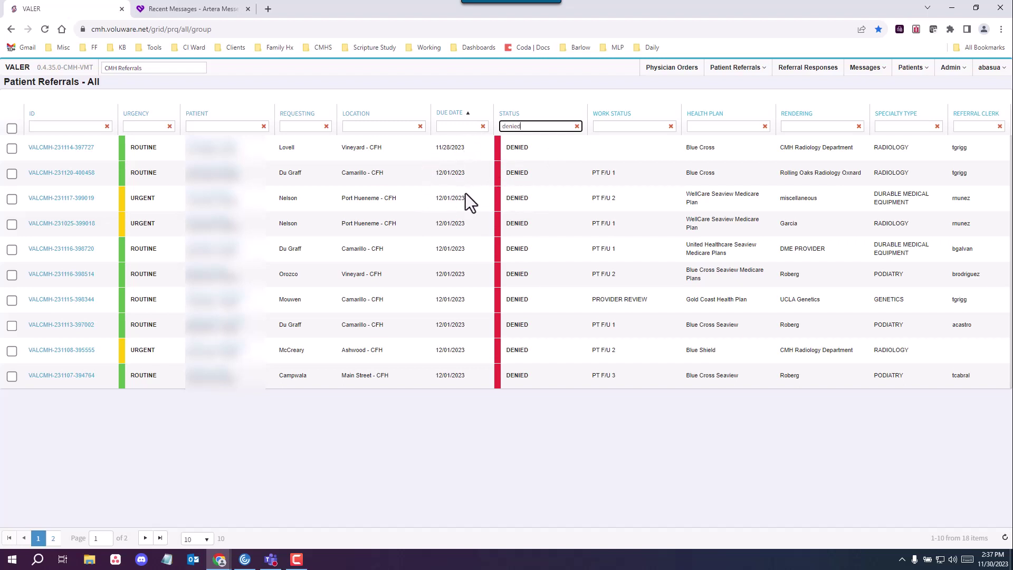
Step: Sort the denied referrals by due date, earliest first, and open the first referral's record
{"action": "left_click", "coordinate": [468, 114]}
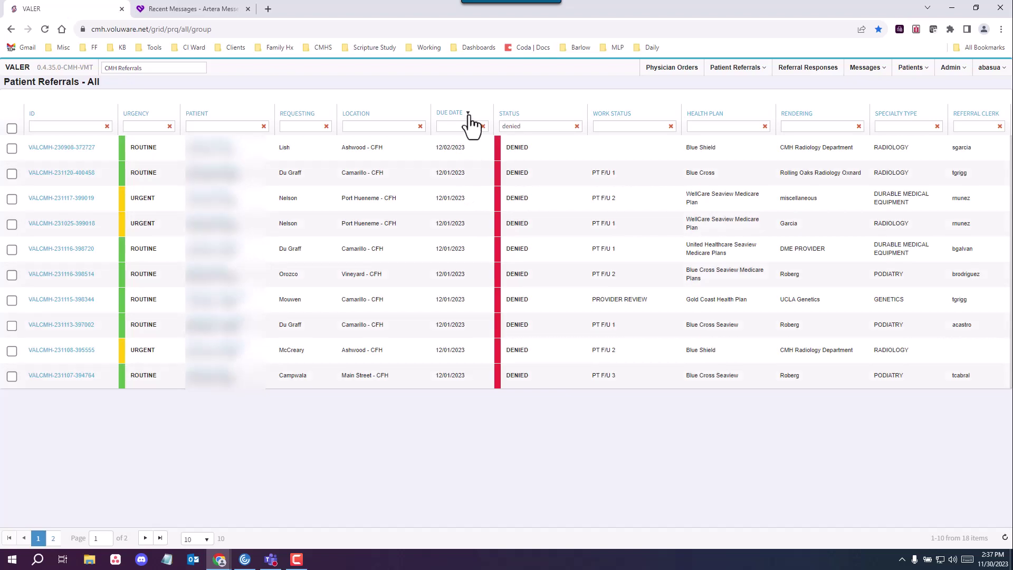
{"action": "left_click", "coordinate": [469, 115]}
{"action": "left_click", "coordinate": [469, 115]}
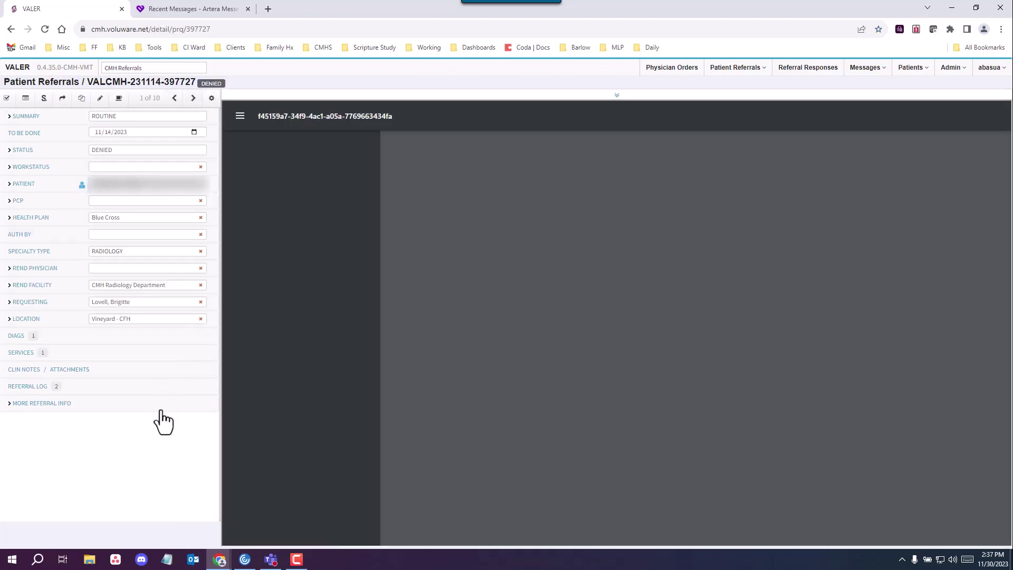
Step: Expand the additional referral info and referral log, read the full log messages for the denial reason, and close the log
{"action": "left_click", "coordinate": [164, 404]}
{"action": "left_click", "coordinate": [167, 388]}
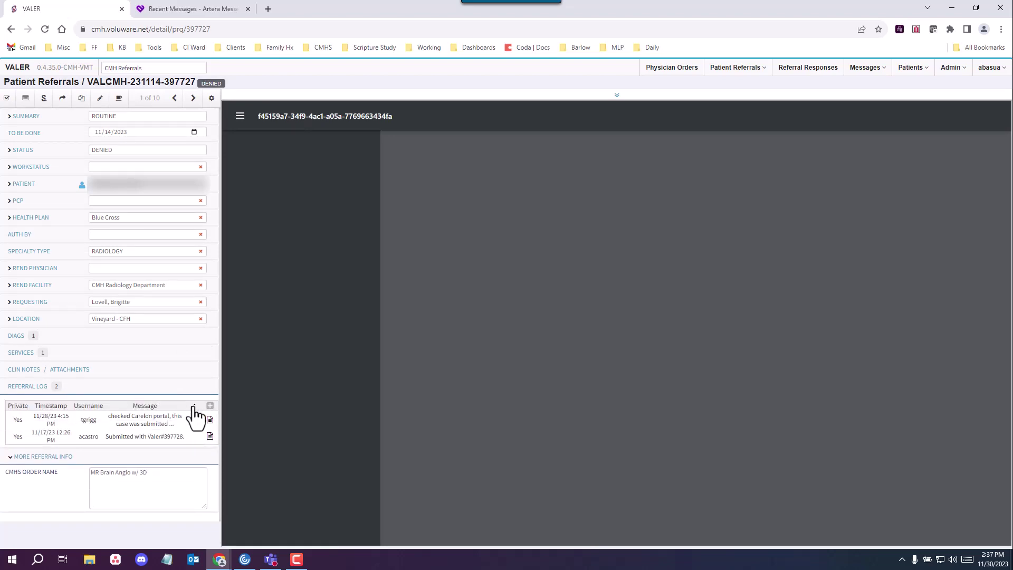
{"action": "left_click", "coordinate": [193, 407]}
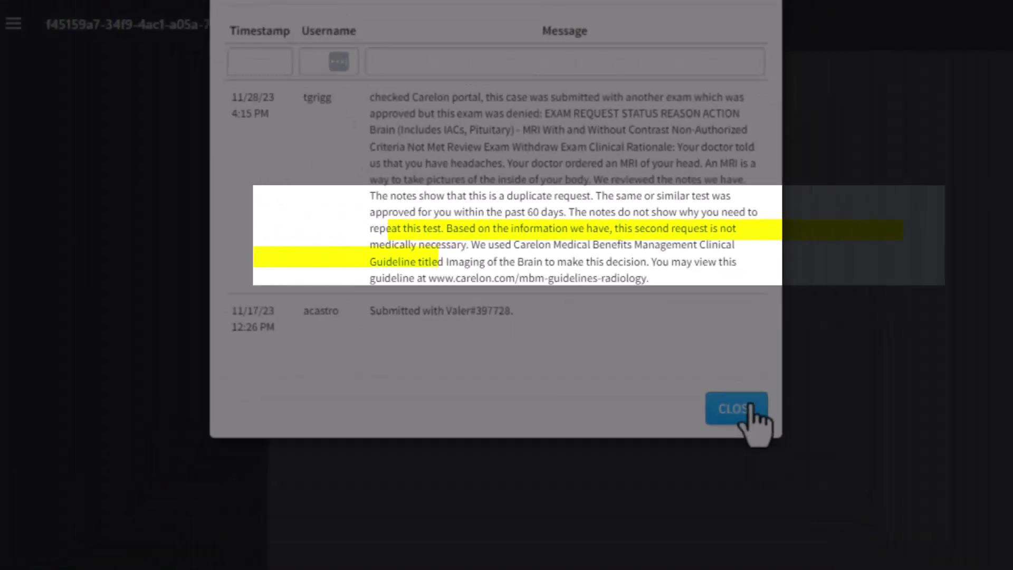
{"action": "left_click", "coordinate": [913, 544]}
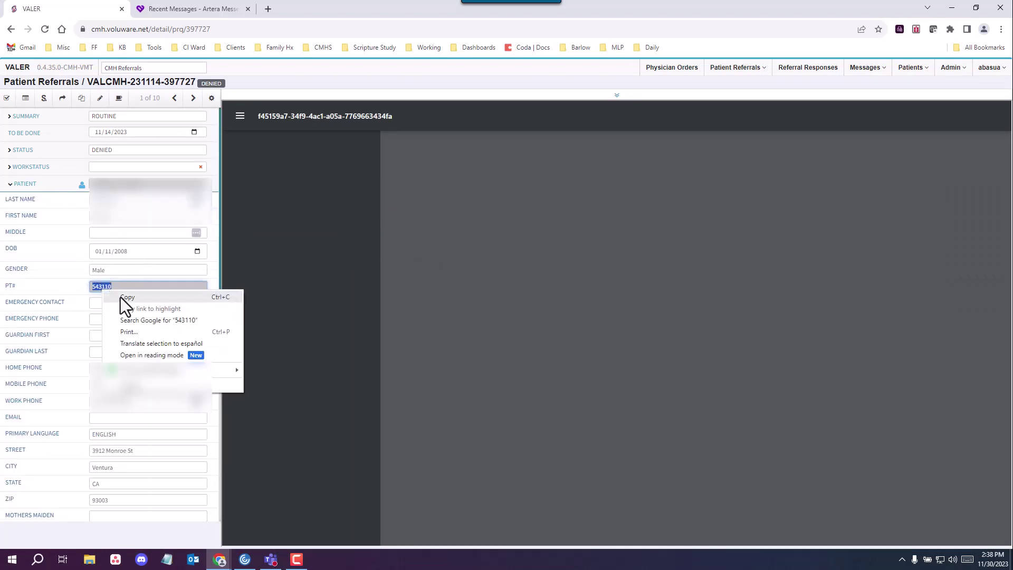
Step: Copy the patient number from the referral's patient details, switch to Artera, and search it to open the patient's conversation
{"action": "left_click", "coordinate": [122, 297]}
{"action": "left_click", "coordinate": [55, 189]}
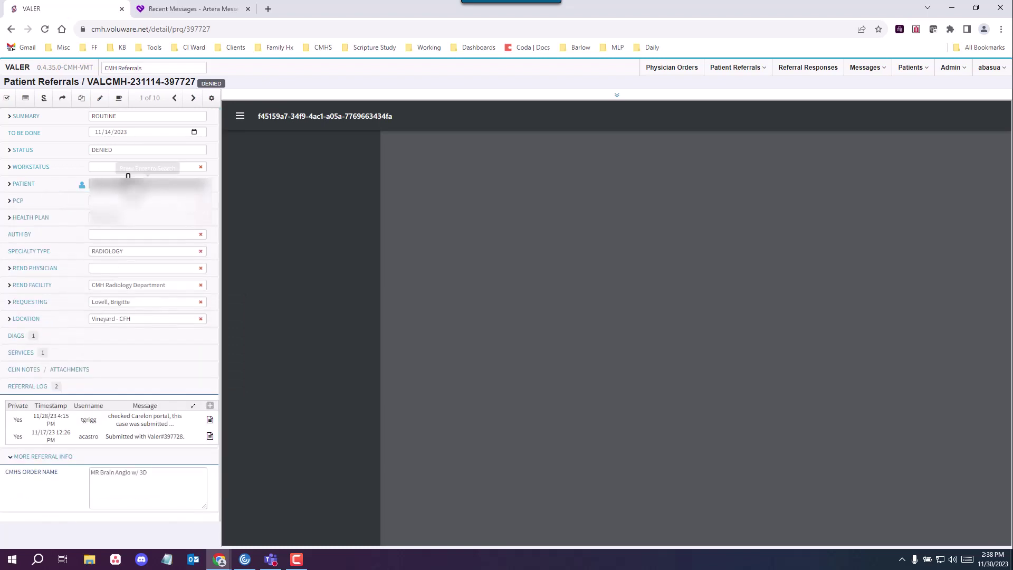
{"action": "left_click", "coordinate": [194, 4]}
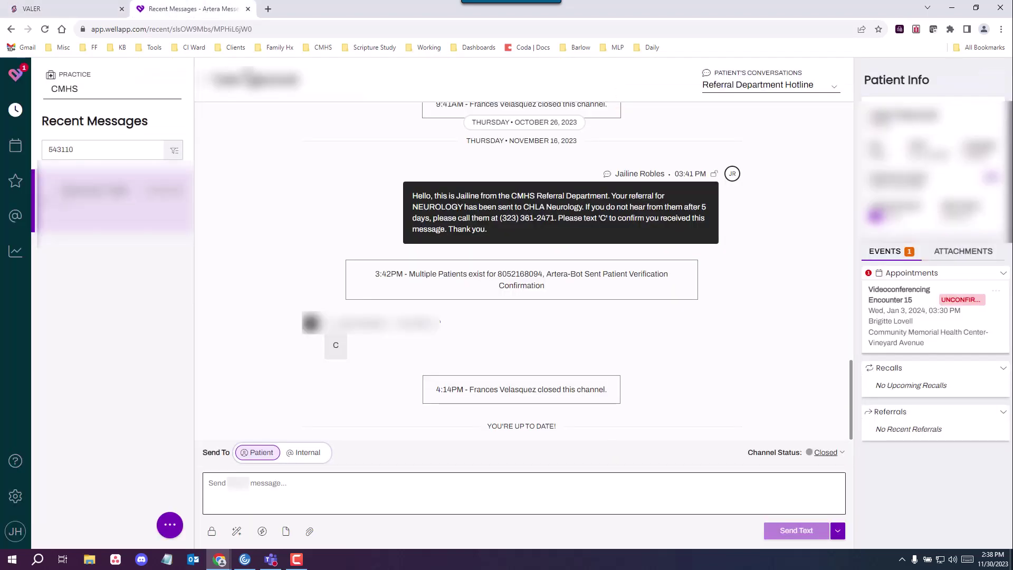
{"action": "double_click", "coordinate": [74, 150]}
{"action": "key", "text": "ctrl+v"}
{"action": "left_click", "coordinate": [74, 190]}
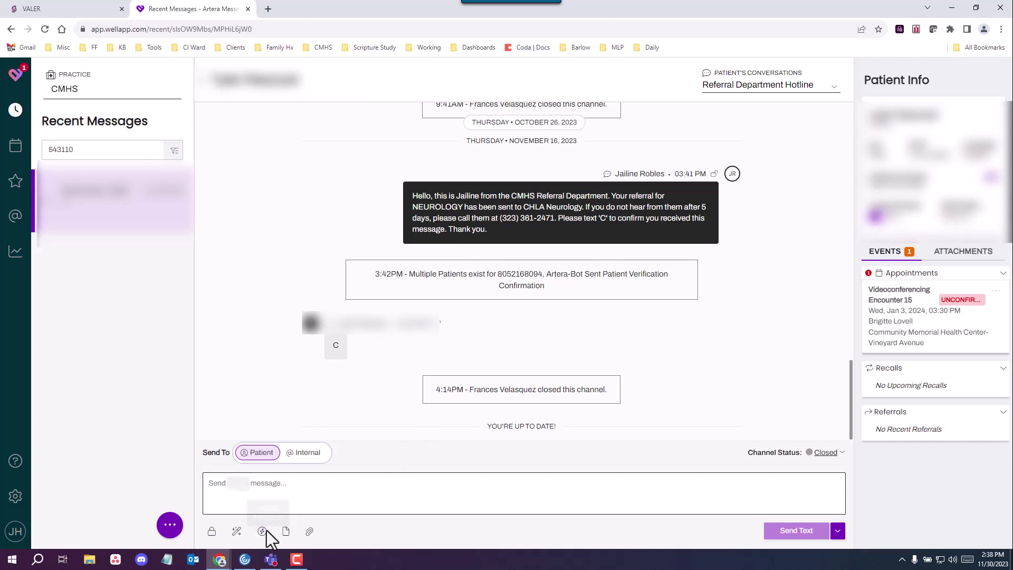
Step: Insert the "Referral- Denial (text)" quick response into the patient message and check its [referral name] and [Dr. Name] placeholders
{"action": "left_click", "coordinate": [261, 531]}
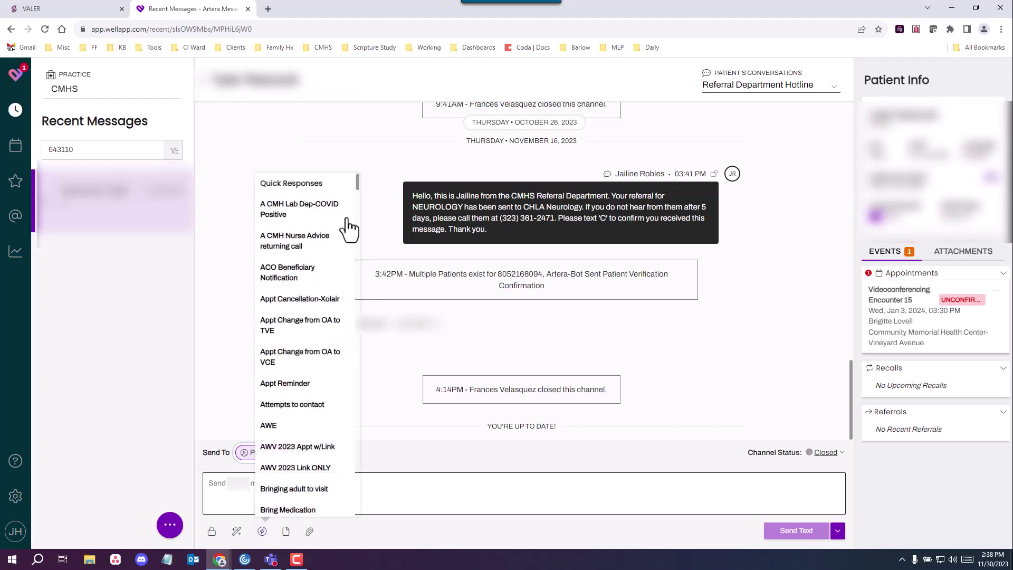
{"action": "left_click_drag", "start_coordinate": [356, 187], "coordinate": [353, 425]}
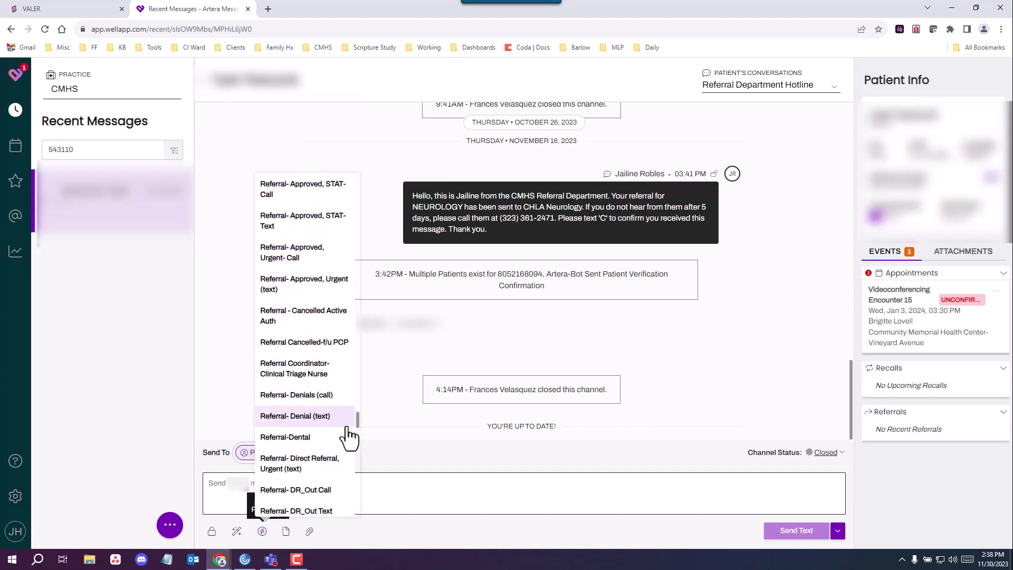
{"action": "left_click", "coordinate": [320, 417]}
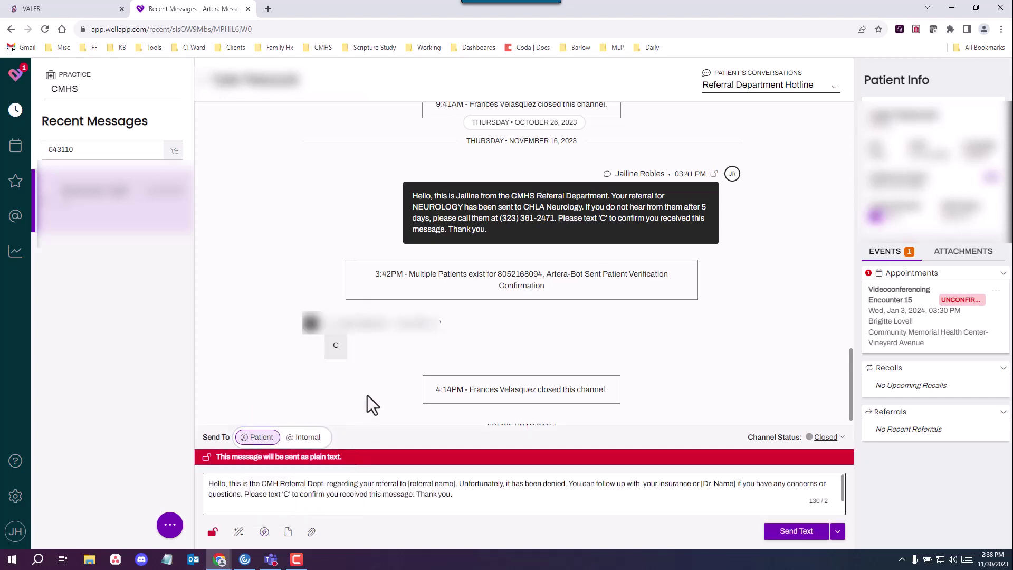
{"action": "left_click_drag", "start_coordinate": [408, 488], "coordinate": [454, 488]}
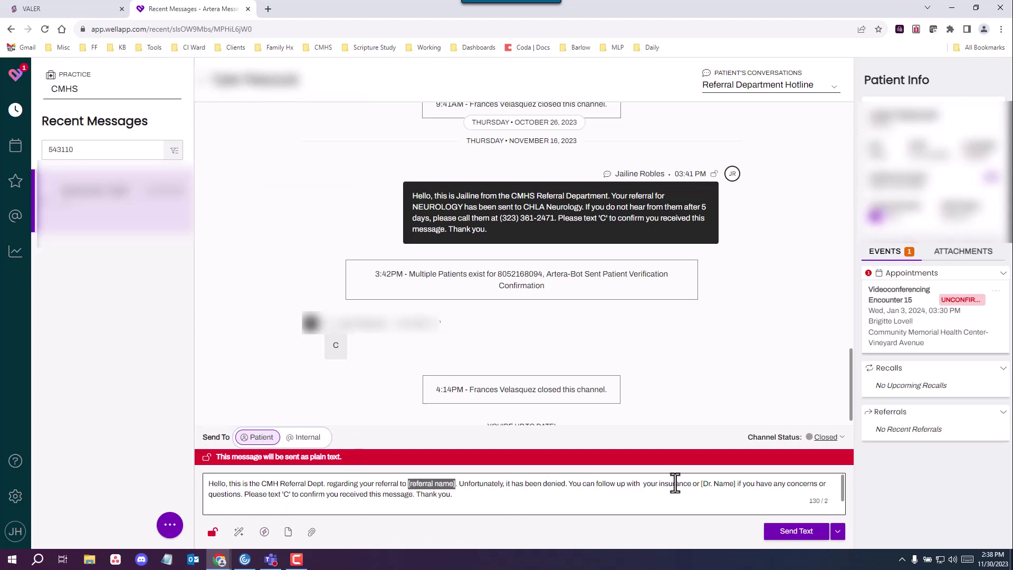
{"action": "left_click_drag", "start_coordinate": [701, 488], "coordinate": [736, 488]}
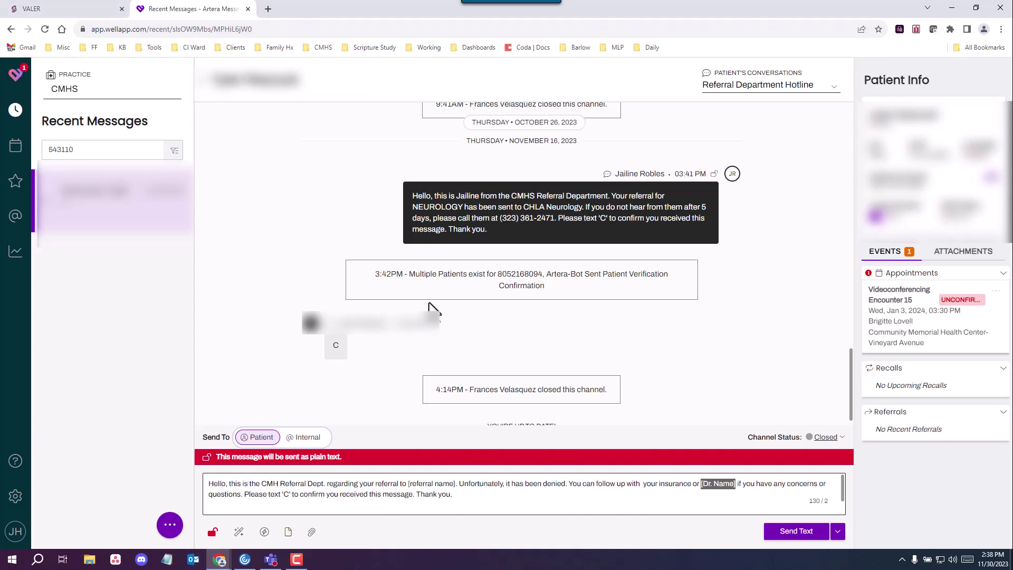
Step: Replace the [referral name] placeholder with the order name from the VALER referral, "MR Brain Angio w/ 3D", without a space before the period
{"action": "left_click", "coordinate": [69, 10]}
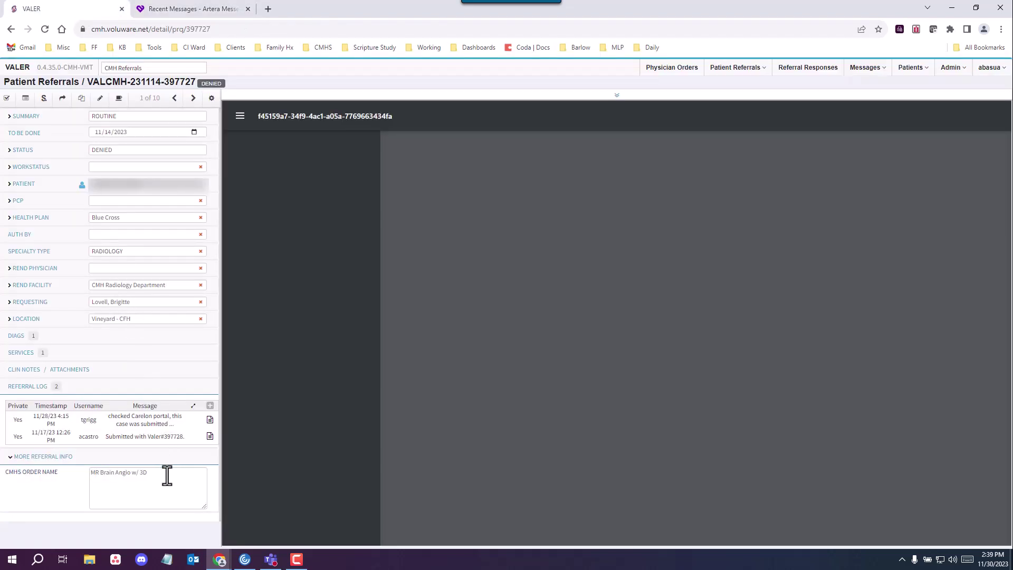
{"action": "left_click_drag", "start_coordinate": [163, 475], "coordinate": [50, 479]}
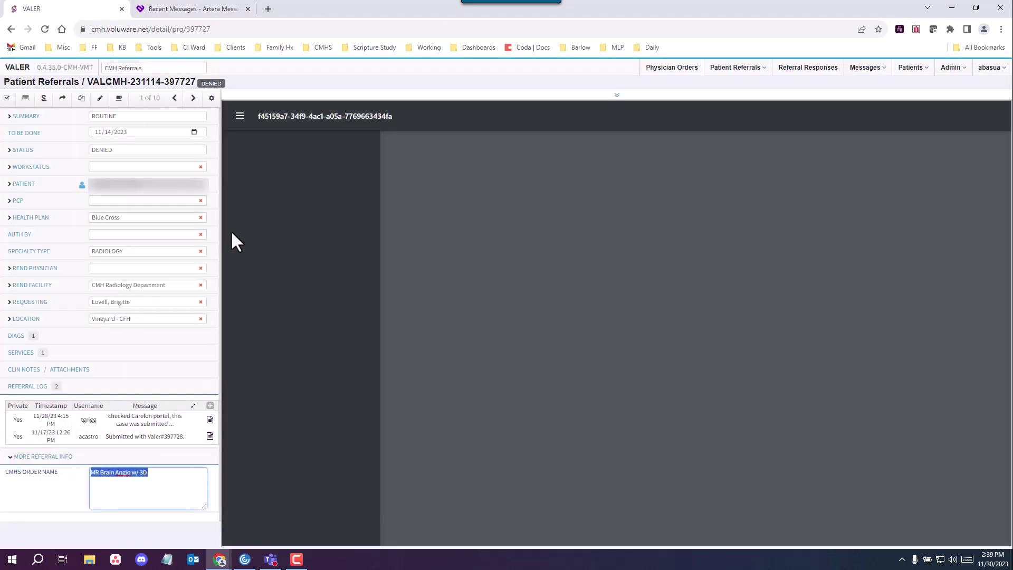
{"action": "left_click", "coordinate": [176, 12]}
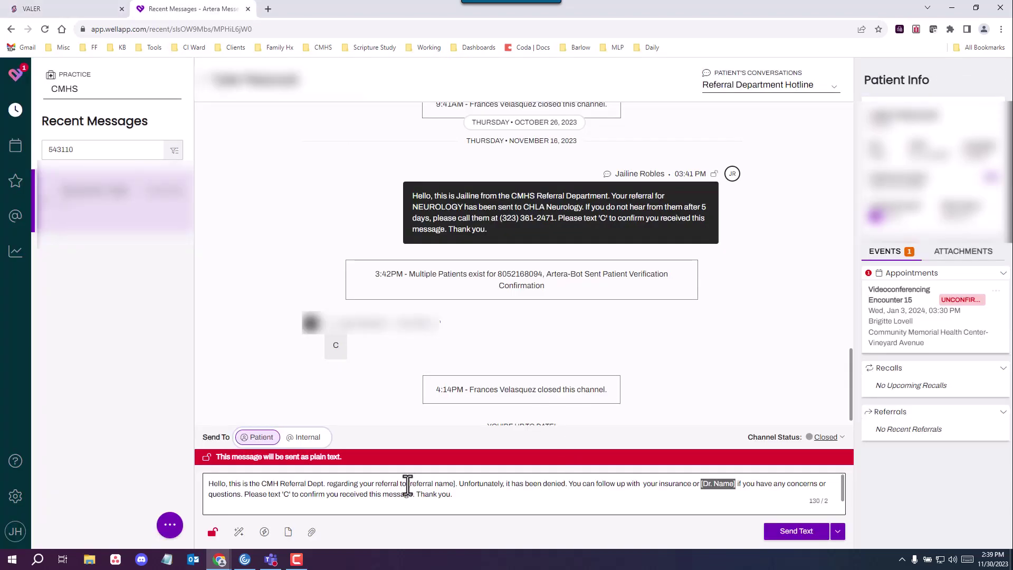
{"action": "left_click_drag", "start_coordinate": [408, 483], "coordinate": [449, 483]}
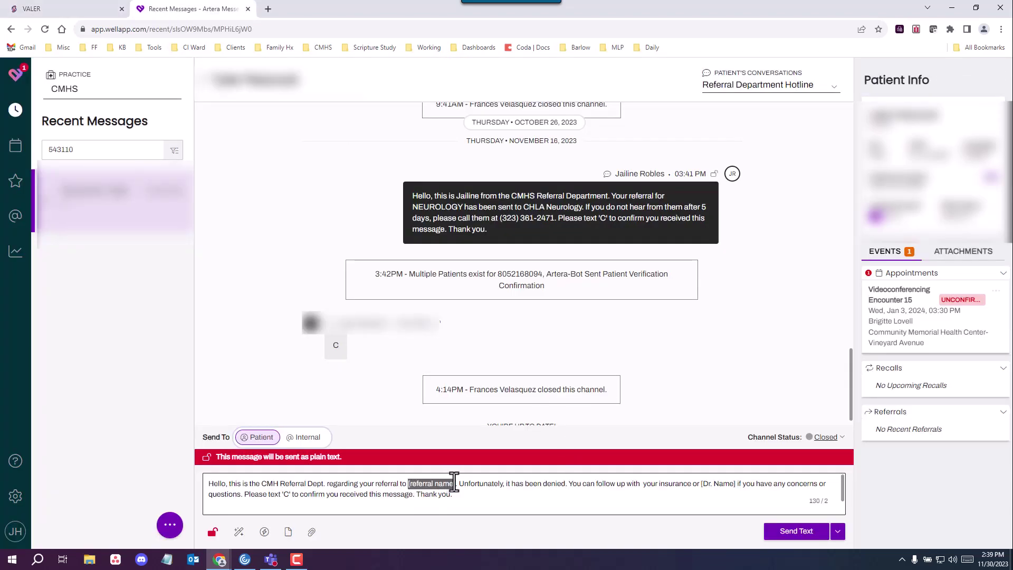
{"action": "type", "text": "MR Brain Angio w/ 3D"}
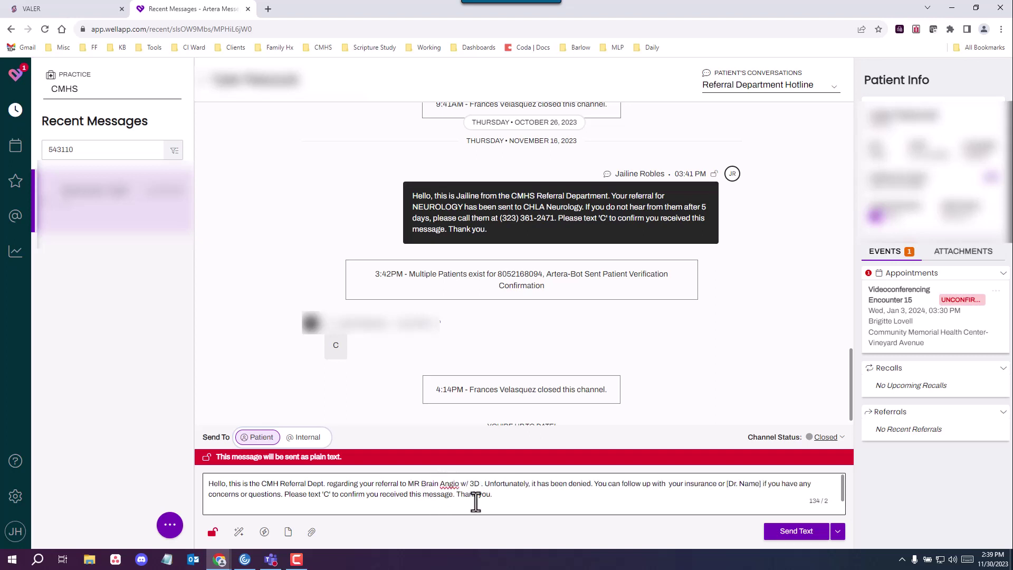
{"action": "key", "text": "BackSpace"}
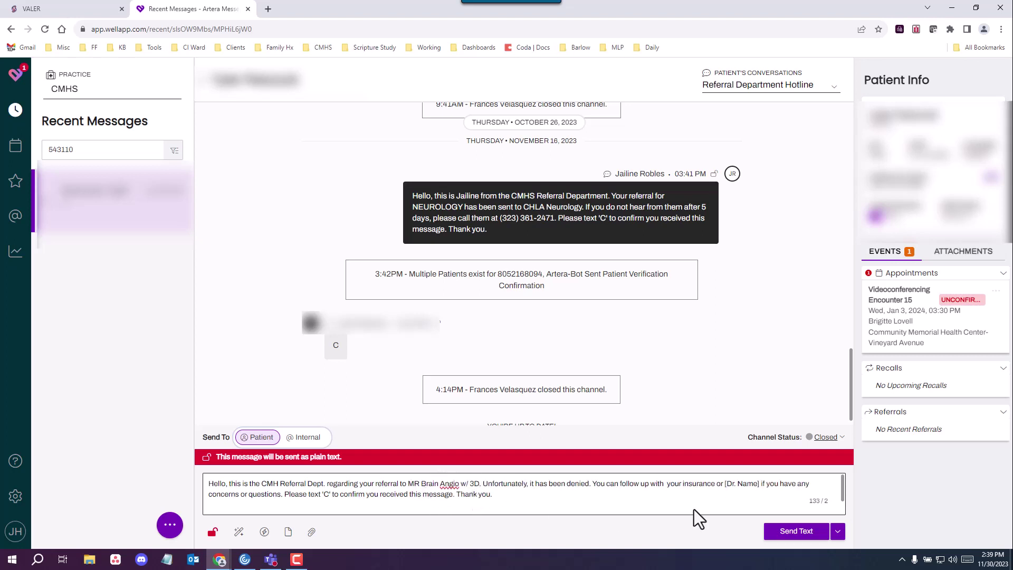
Step: Replace the name part of the [Dr. Name] placeholder with the requesting doctor's last name, keeping "Dr." and removing the brackets
{"action": "left_click_drag", "start_coordinate": [723, 487], "coordinate": [753, 486]}
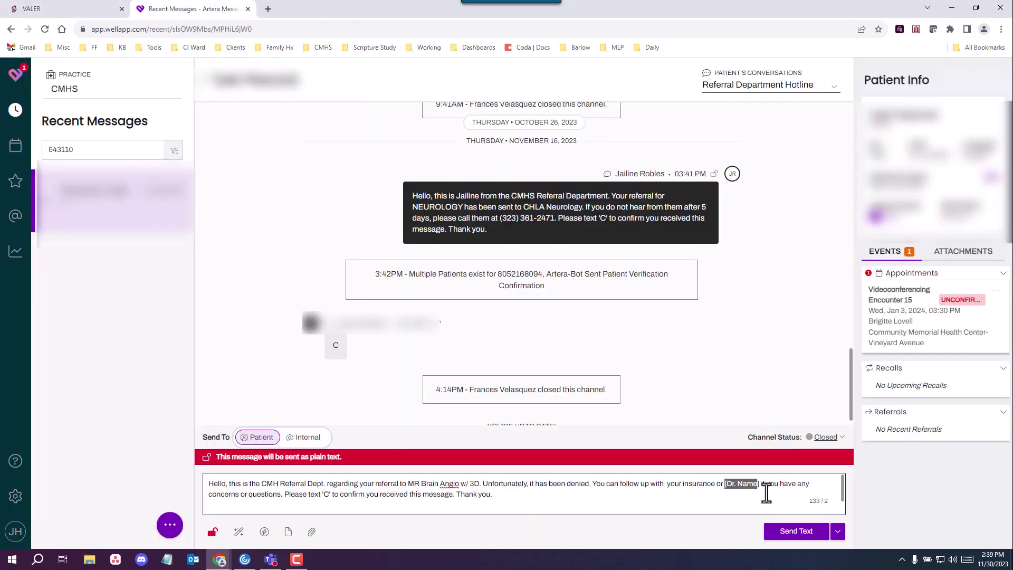
{"action": "left_click", "coordinate": [749, 490]}
{"action": "key", "text": "ctrl+v"}
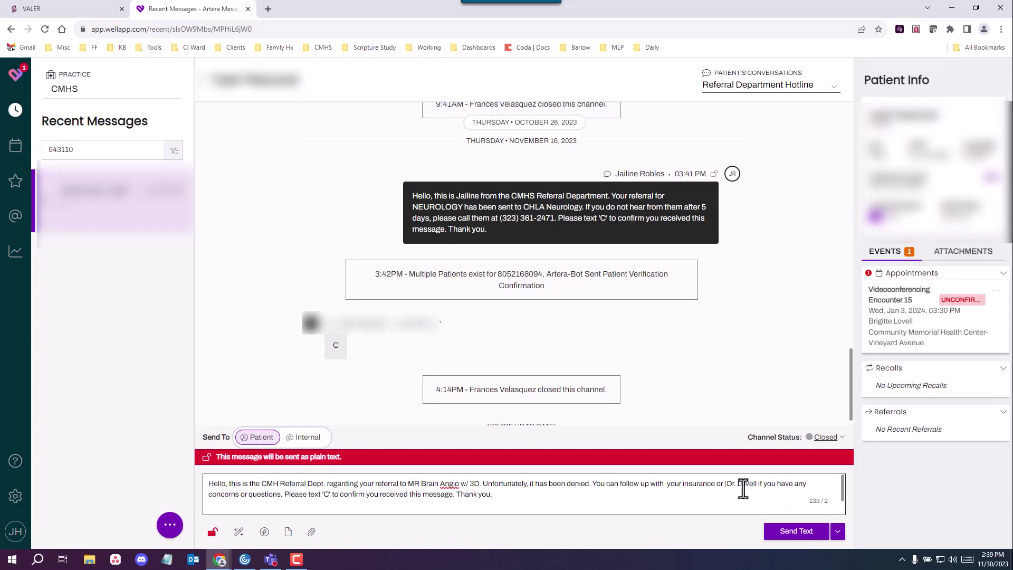
{"action": "left_click", "coordinate": [728, 485]}
{"action": "key", "text": "BackSpace"}
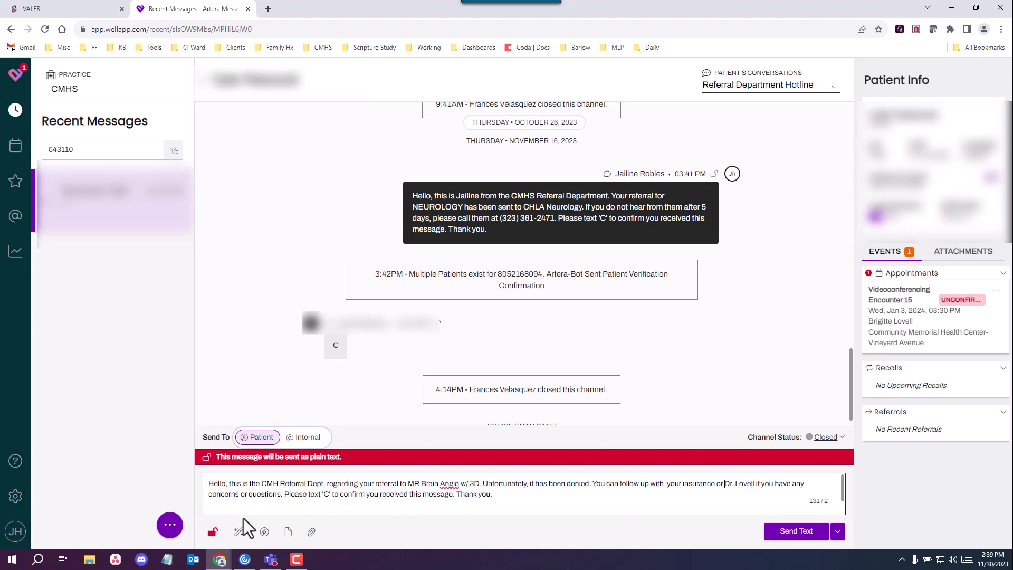
Step: Keep the denial message as plain text, review its wording, and send it to the patient as a text
{"action": "left_click", "coordinate": [213, 532]}
{"action": "left_click", "coordinate": [212, 532]}
{"action": "left_click_drag", "start_coordinate": [500, 493], "coordinate": [209, 483]}
{"action": "left_click", "coordinate": [392, 483]}
{"action": "left_click_drag", "start_coordinate": [493, 495], "coordinate": [205, 487]}
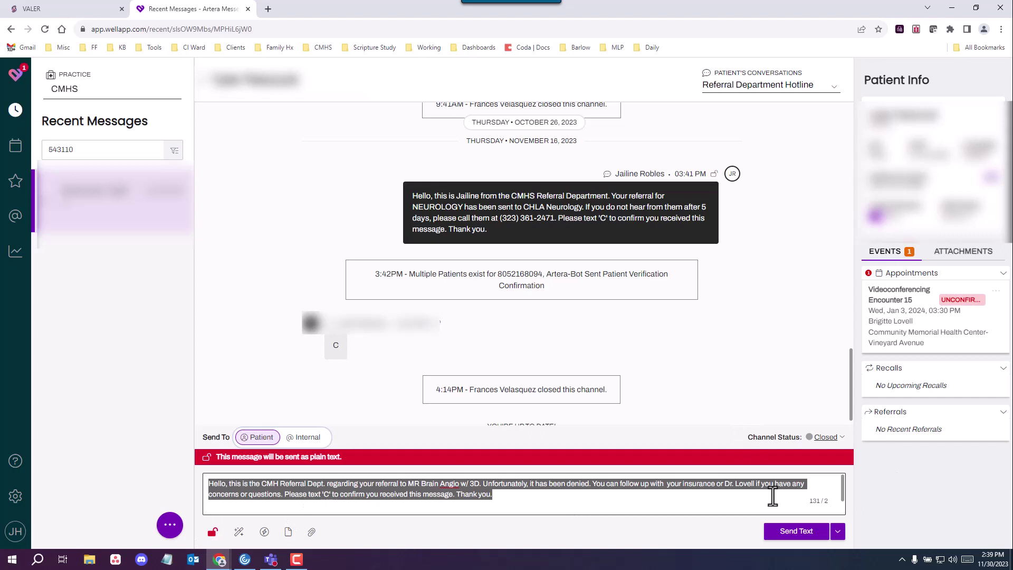
{"action": "left_click", "coordinate": [784, 533]}
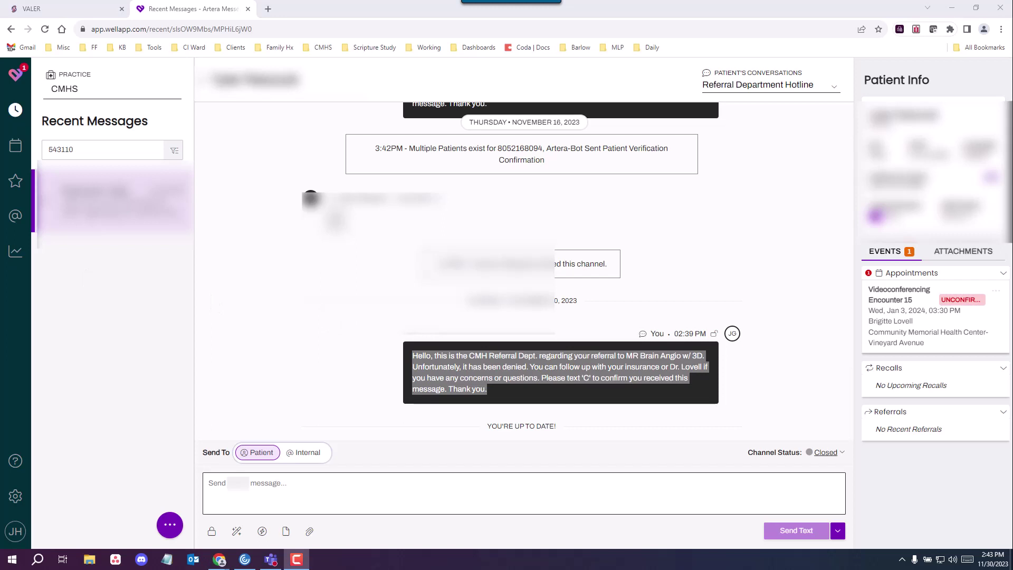
Step: Copy the full text of the sent denial message from the conversation
{"action": "left_click", "coordinate": [401, 374]}
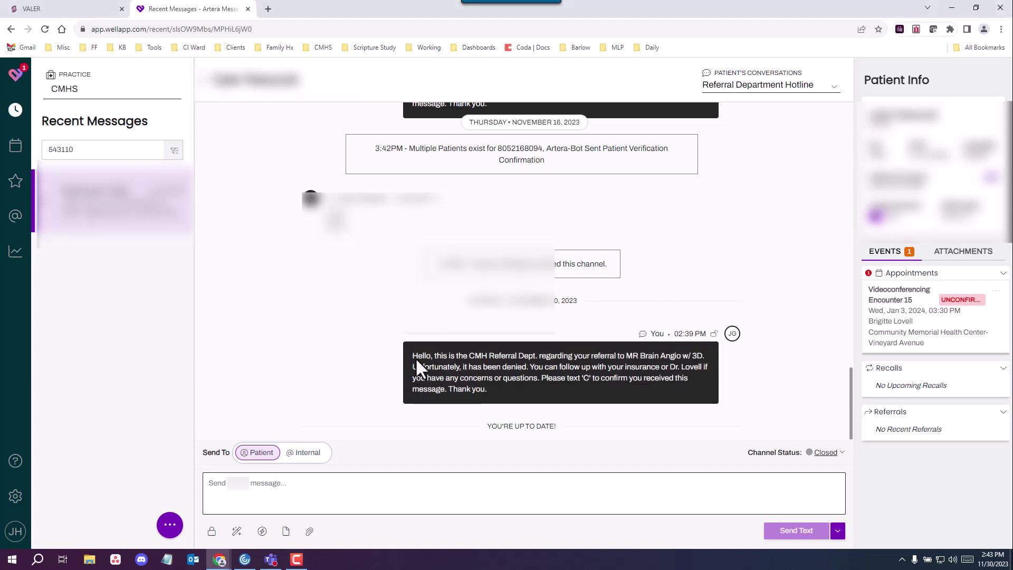
{"action": "left_click_drag", "start_coordinate": [423, 364], "coordinate": [492, 390]}
{"action": "key", "text": "ctrl+c"}
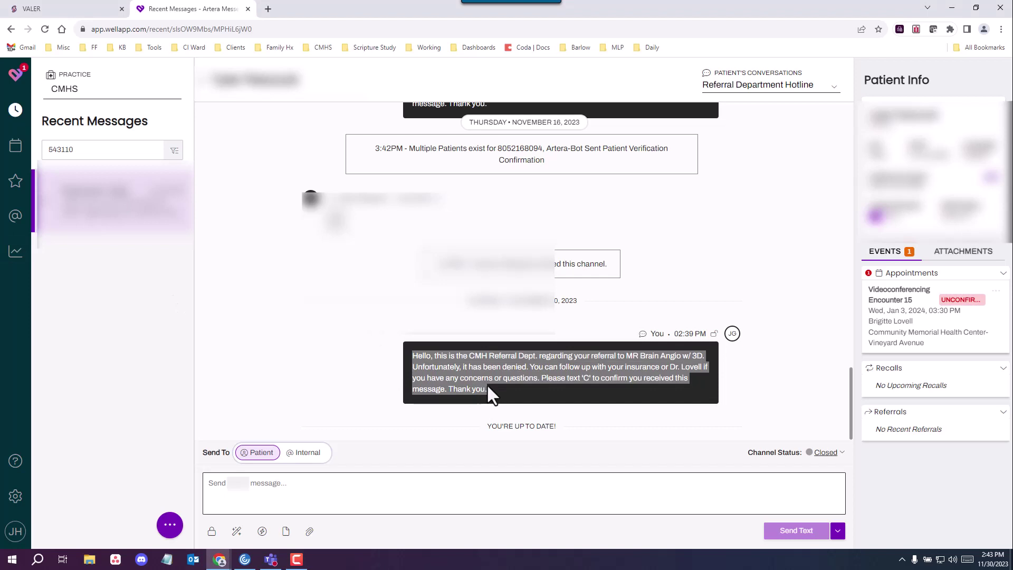
Step: Start a new broadcast of type Call and paste the copied denial message as its content
{"action": "left_click", "coordinate": [178, 524]}
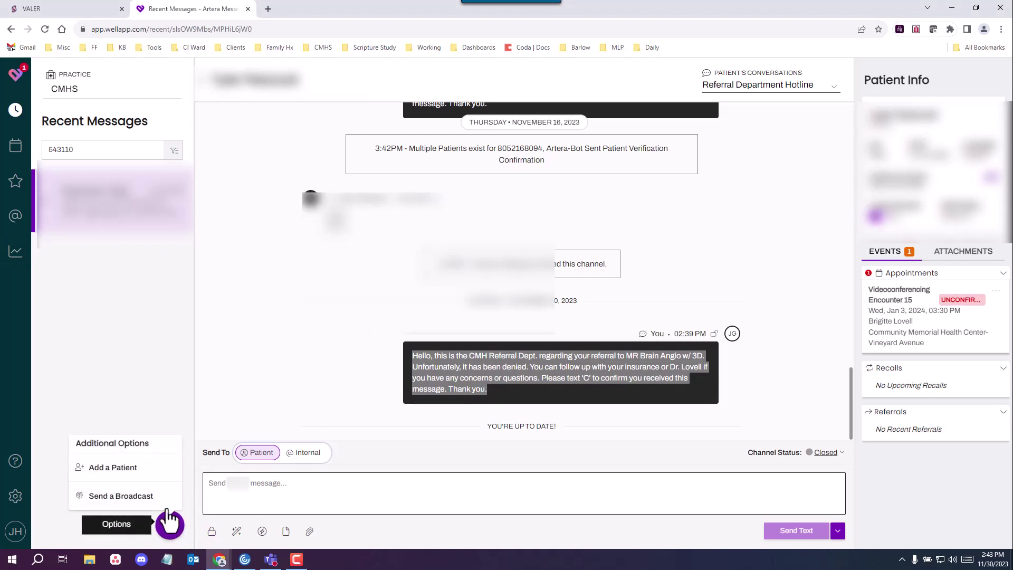
{"action": "left_click", "coordinate": [162, 505]}
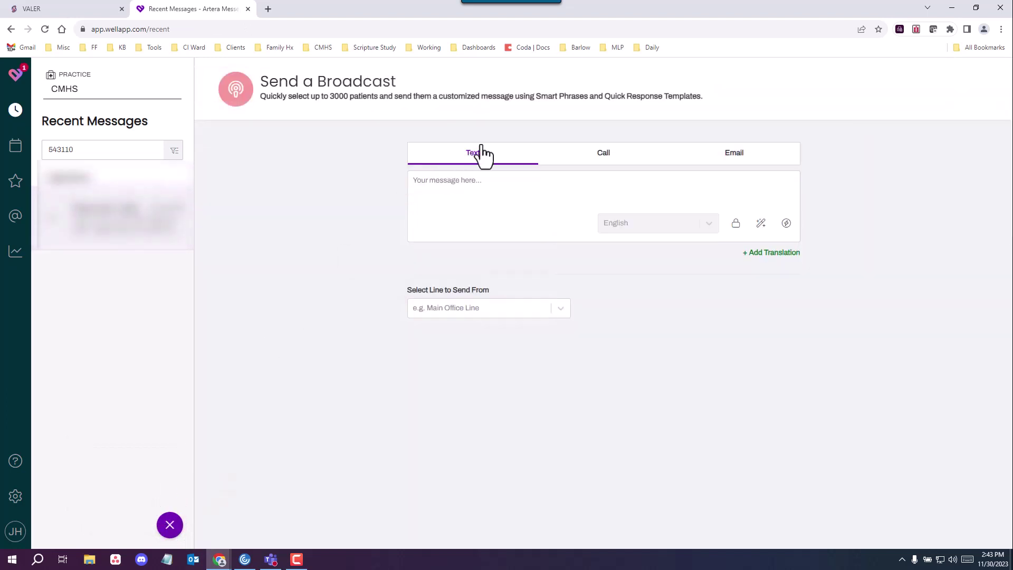
{"action": "left_click", "coordinate": [616, 160]}
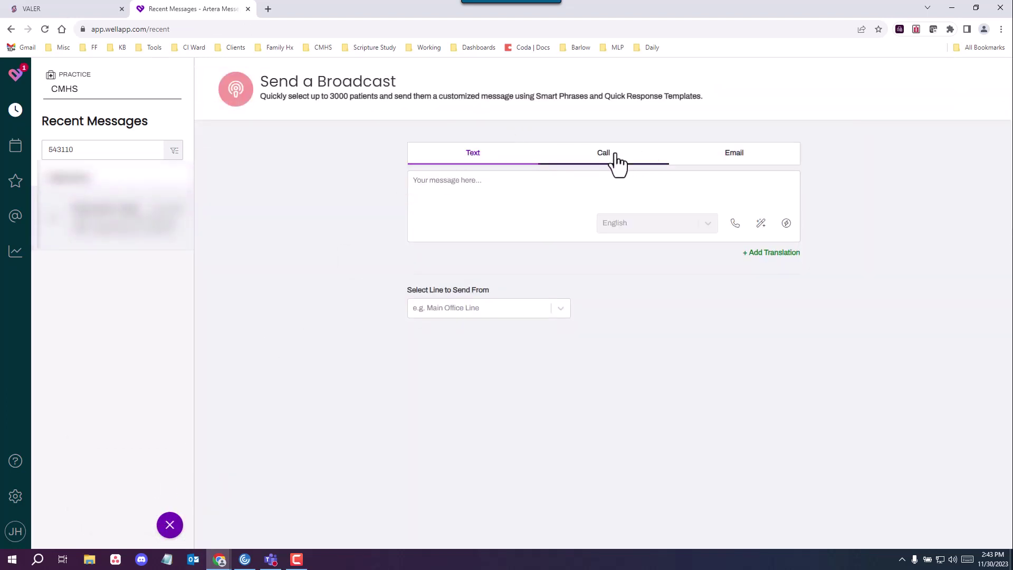
{"action": "right_click", "coordinate": [419, 180]}
{"action": "left_click", "coordinate": [457, 251]}
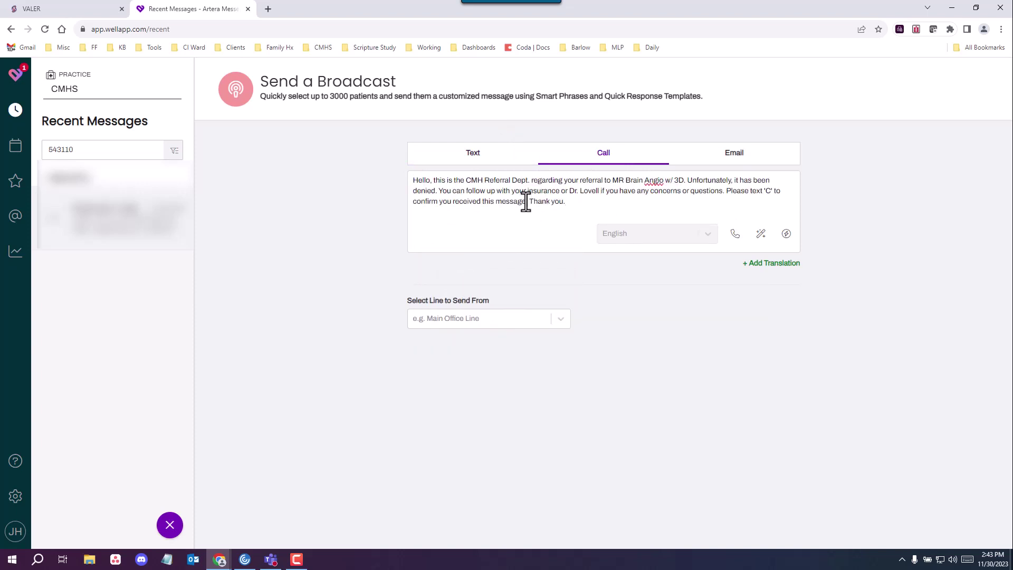
Step: Delete the sentence "Please text 'C' to confirm you received this message." from the call message and set the sending line to Referral Department Hotline
{"action": "left_click_drag", "start_coordinate": [527, 201], "coordinate": [727, 191]}
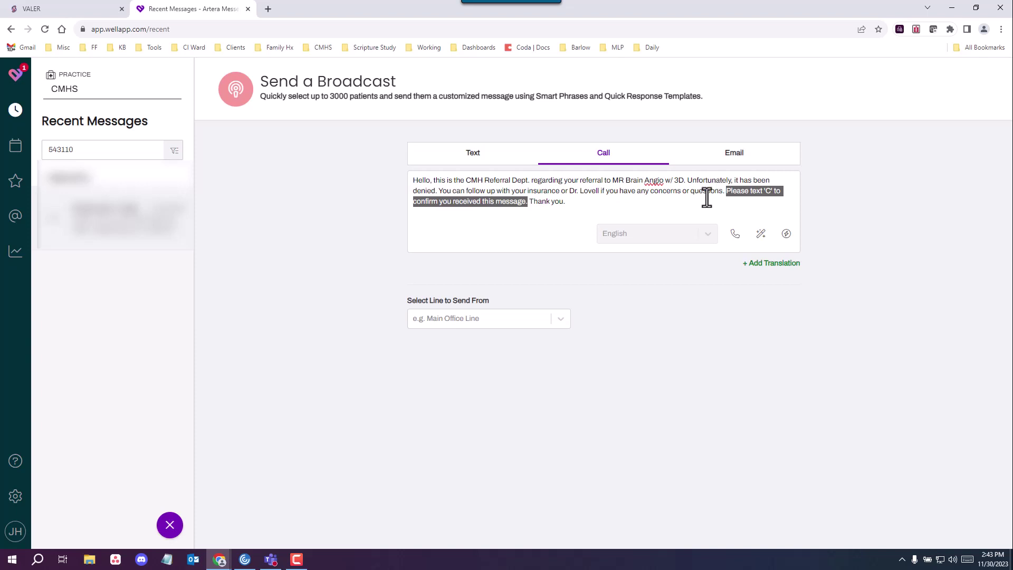
{"action": "key", "text": "BackSpace"}
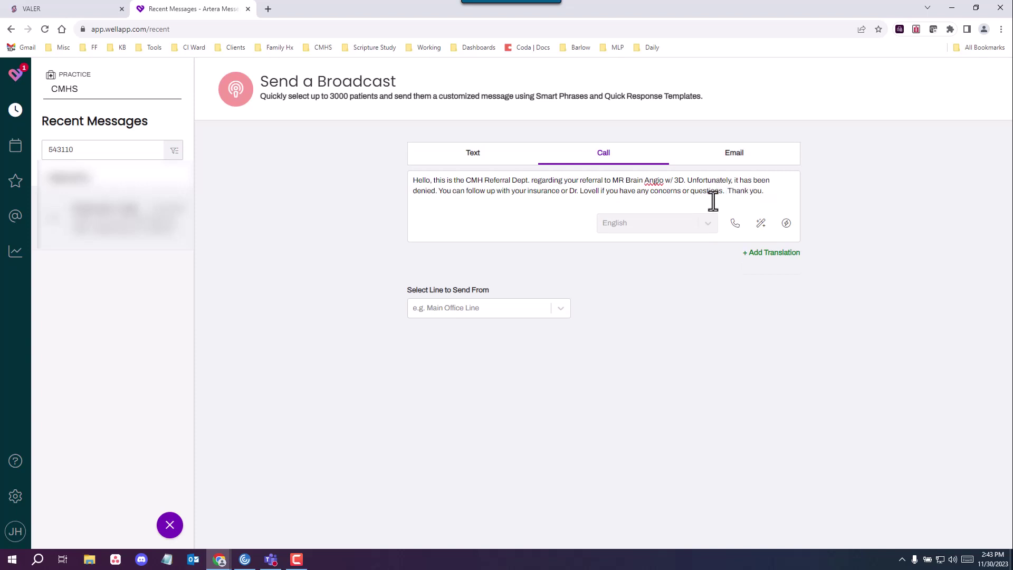
{"action": "left_click", "coordinate": [486, 315]}
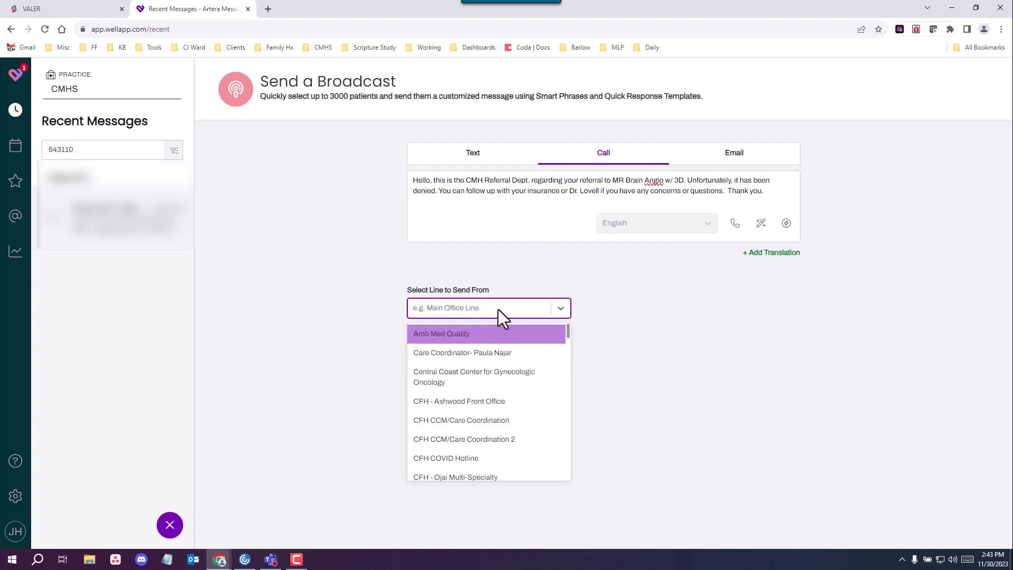
{"action": "type", "text": "referr"}
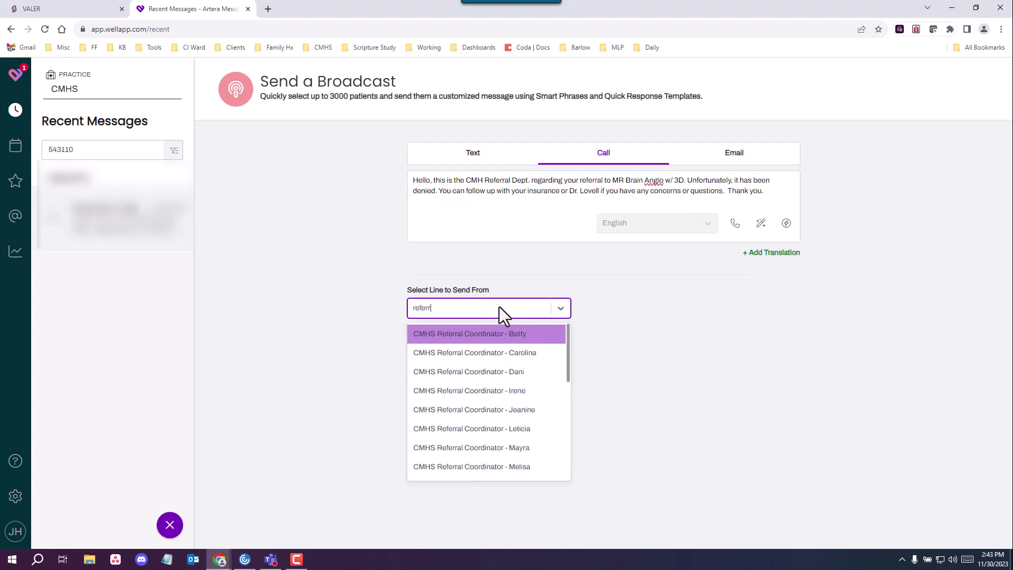
{"action": "type", "text": "al"}
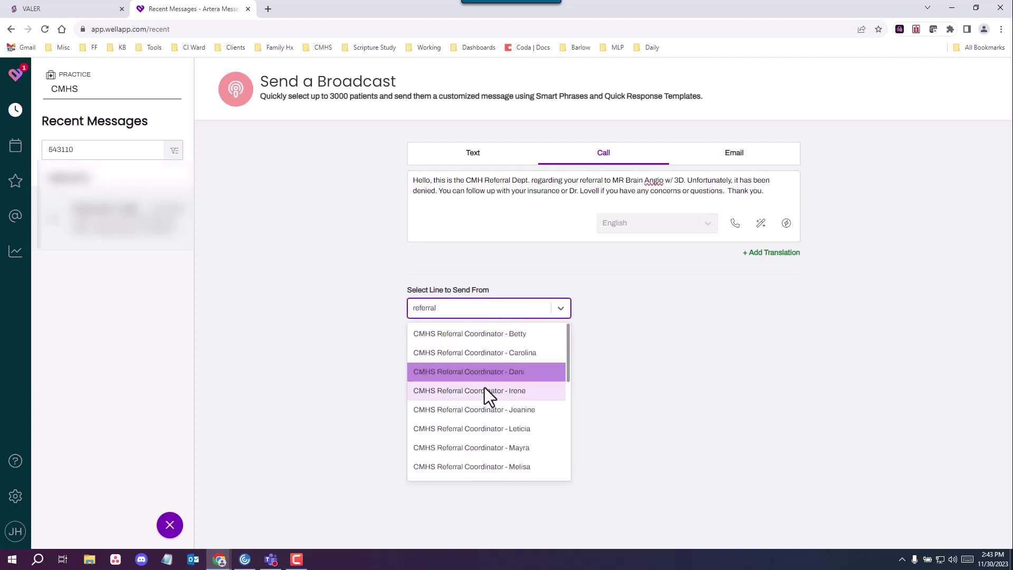
{"action": "scroll", "coordinate": [483, 390], "scroll_direction": "down", "scroll_amount": 5}
{"action": "left_click", "coordinate": [492, 470]}
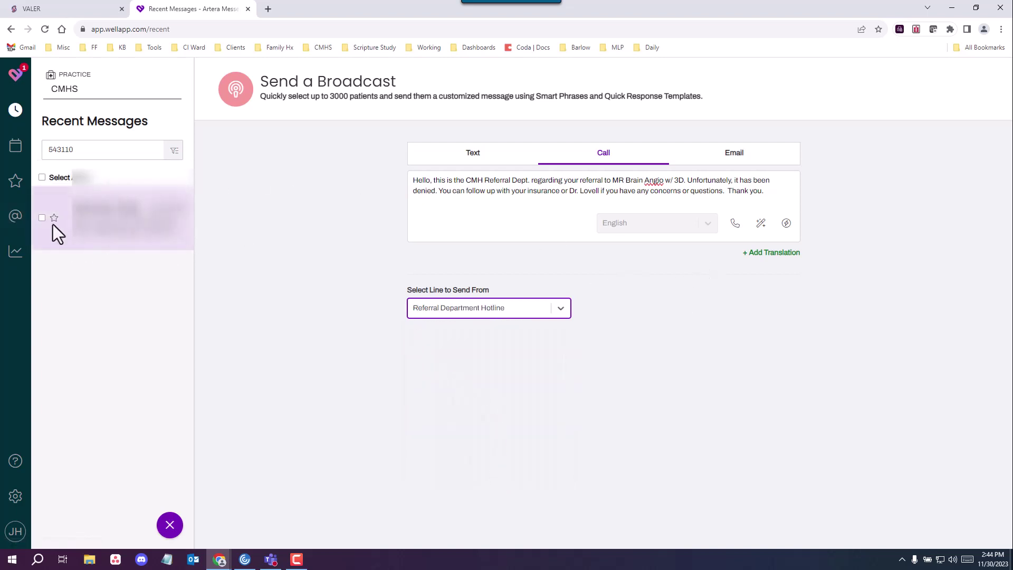
Step: Select the patient as the recipient, send the broadcast call, and reopen the patient's conversation to check the sent messages
{"action": "left_click", "coordinate": [42, 219]}
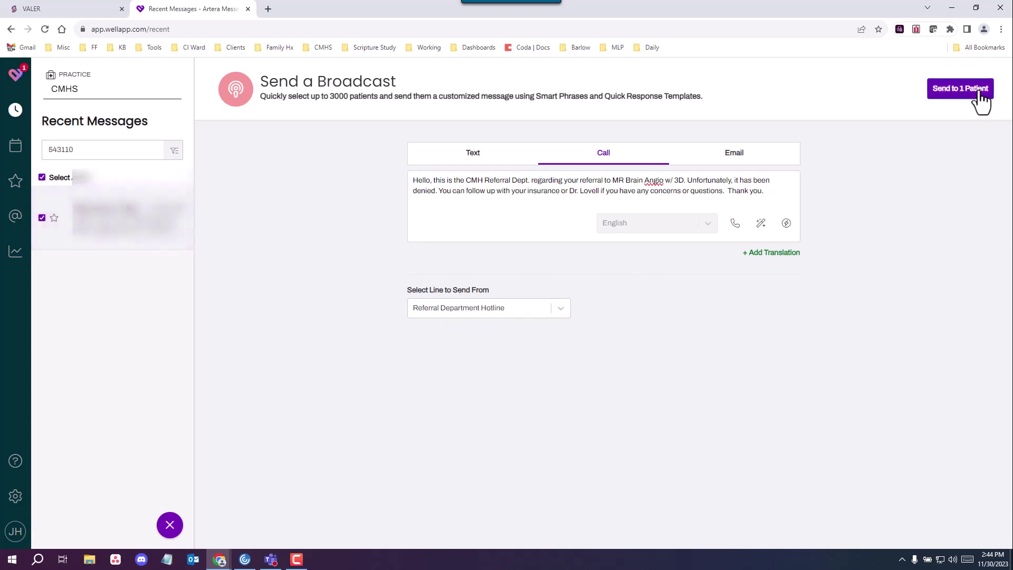
{"action": "left_click", "coordinate": [960, 89]}
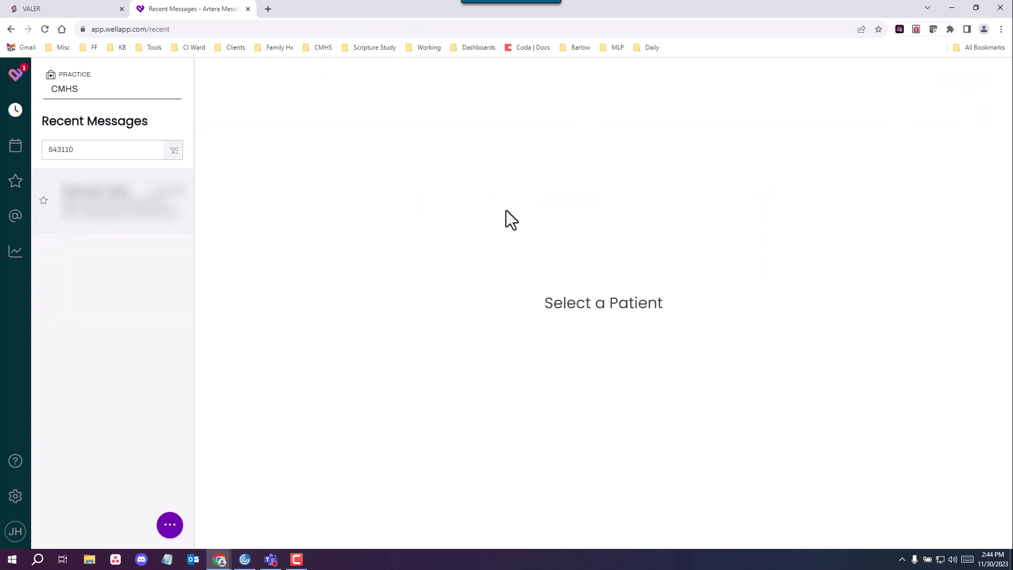
{"action": "left_click", "coordinate": [109, 211]}
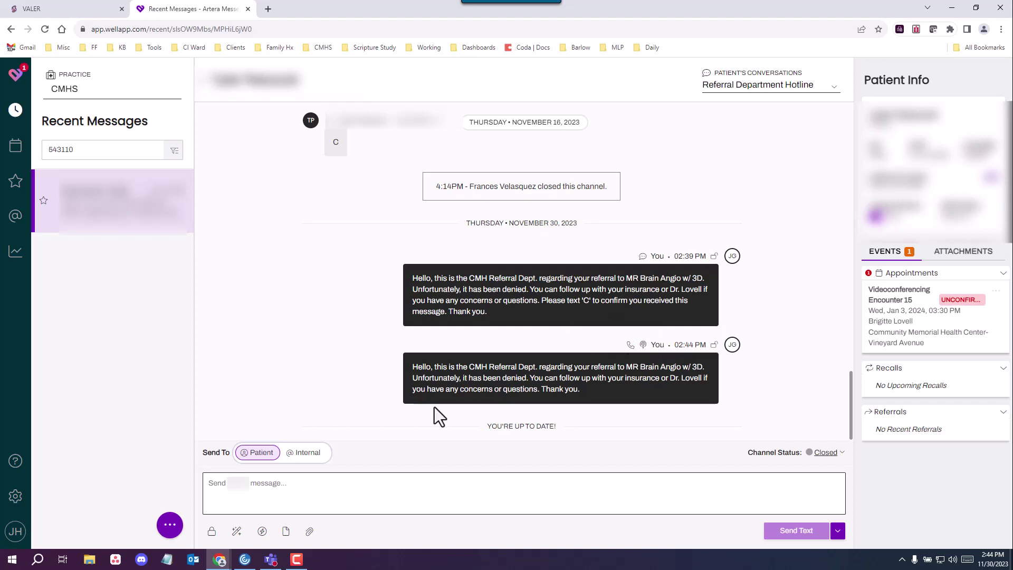
Step: Switch to VALER and add a referral log communication reading "{Reason for denial} Referral denial information sent to patient via text and broadcast."
{"action": "left_click", "coordinate": [75, 11]}
{"action": "left_click", "coordinate": [47, 304]}
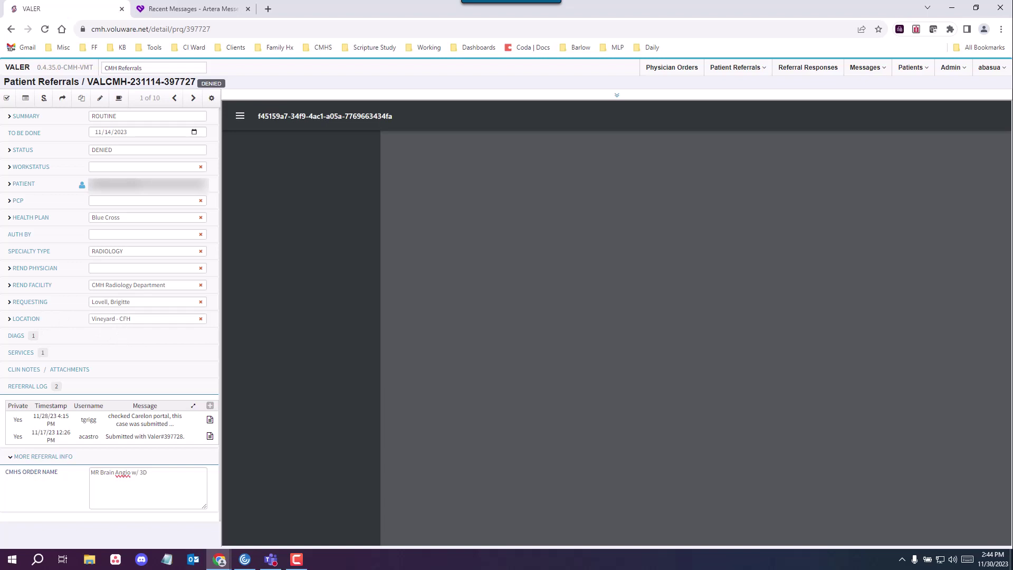
{"action": "left_click", "coordinate": [209, 409]}
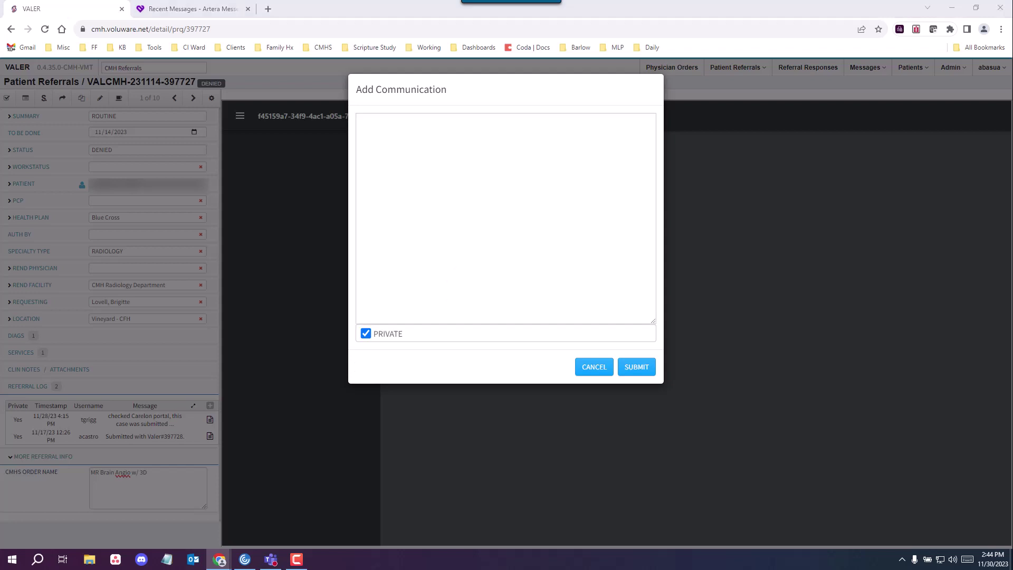
{"action": "left_click", "coordinate": [468, 251]}
{"action": "type", "text": "(Reason for denial) Referral denial information sent to patient via text and broadcast."}
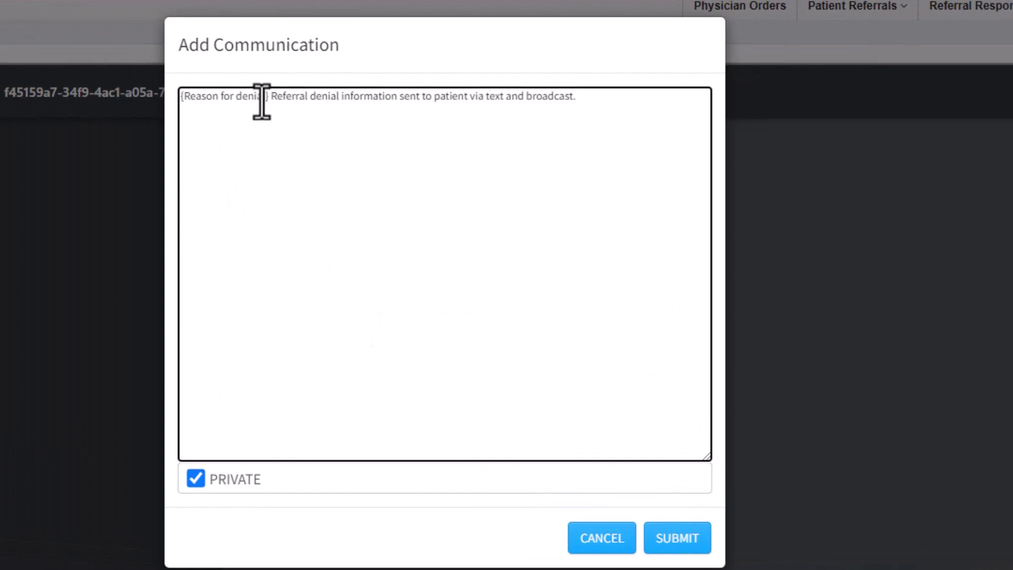
Step: Replace the {Reason for denial} placeholder with "Denied due to not medically necessary.", correct the spelling, and submit the communication as private
{"action": "left_click_drag", "start_coordinate": [267, 97], "coordinate": [174, 118]}
{"action": "left_click", "coordinate": [527, 149]}
{"action": "left_click_drag", "start_coordinate": [268, 97], "coordinate": [140, 97]}
{"action": "key", "text": "BackSpace"}
{"action": "type", "text": "Denied d"}
{"action": "type", "text": "eu"}
{"action": "key", "text": "BackSpace"}
{"action": "key", "text": "BackSpace"}
{"action": "type", "text": "ue to not medicaly nece"}
{"action": "type", "text": "sasry"}
{"action": "right_click", "coordinate": [285, 97]}
{"action": "left_click", "coordinate": [310, 110]}
{"action": "right_click", "coordinate": [328, 96]}
{"action": "left_click", "coordinate": [357, 110]}
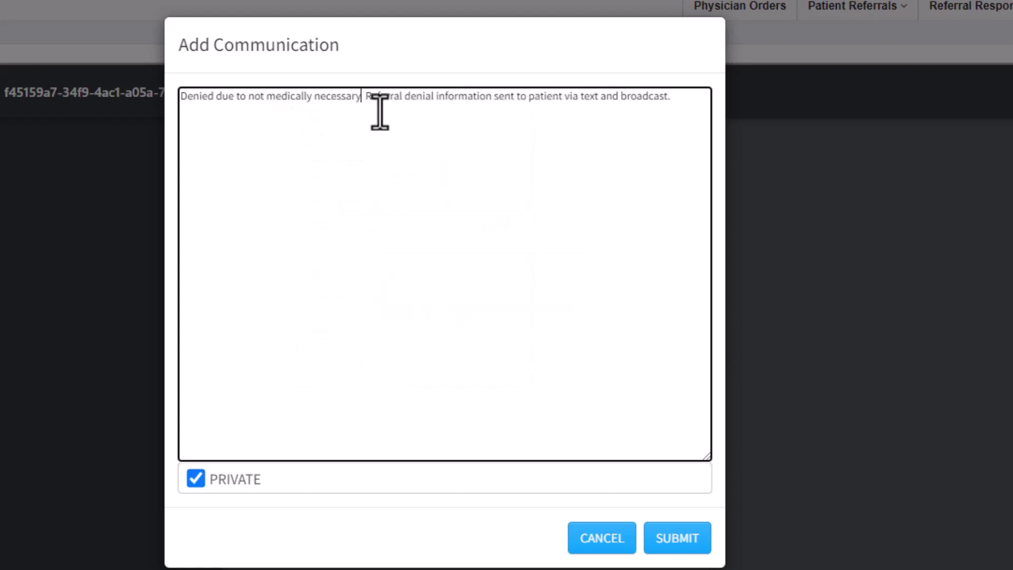
{"action": "type", "text": "."}
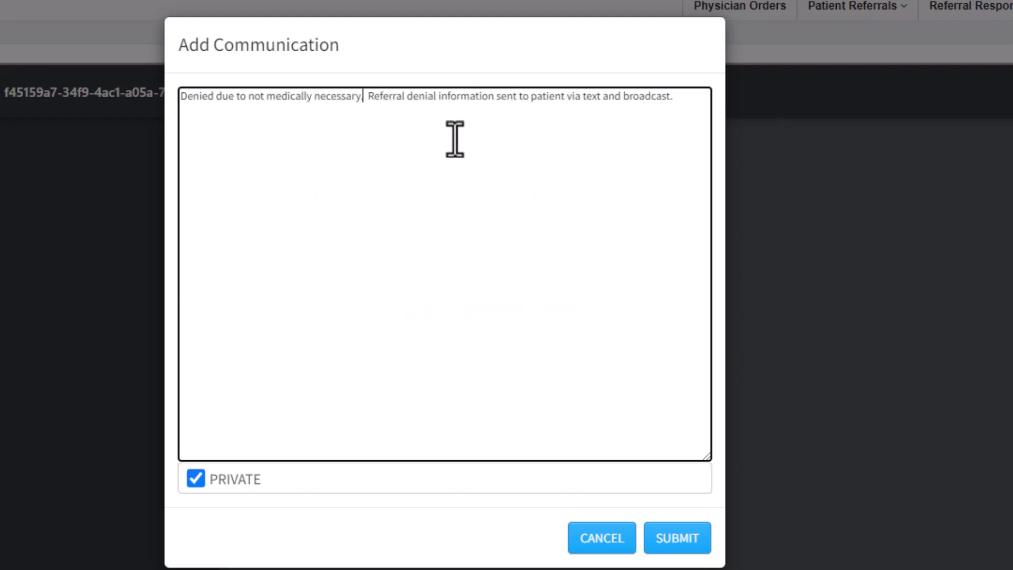
{"action": "left_click", "coordinate": [678, 544]}
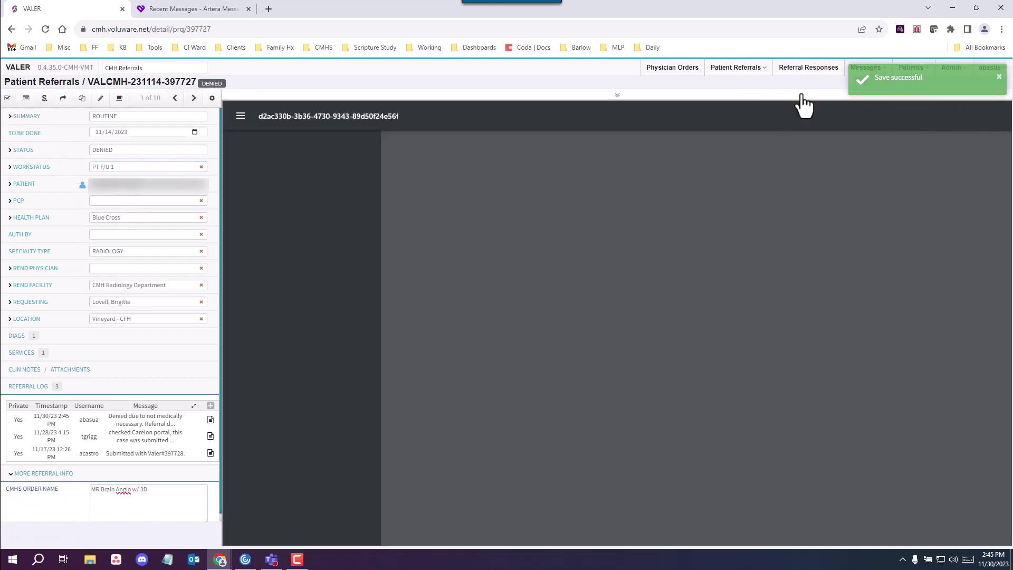
Step: Update the referral's due date to 12/01/2023
{"action": "left_click", "coordinate": [212, 98]}
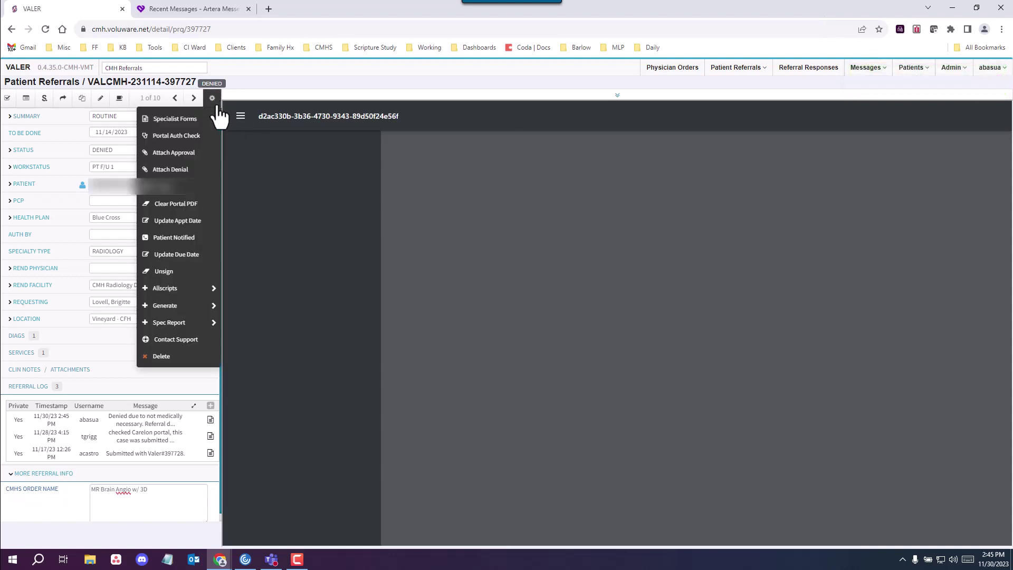
{"action": "left_click", "coordinate": [201, 253]}
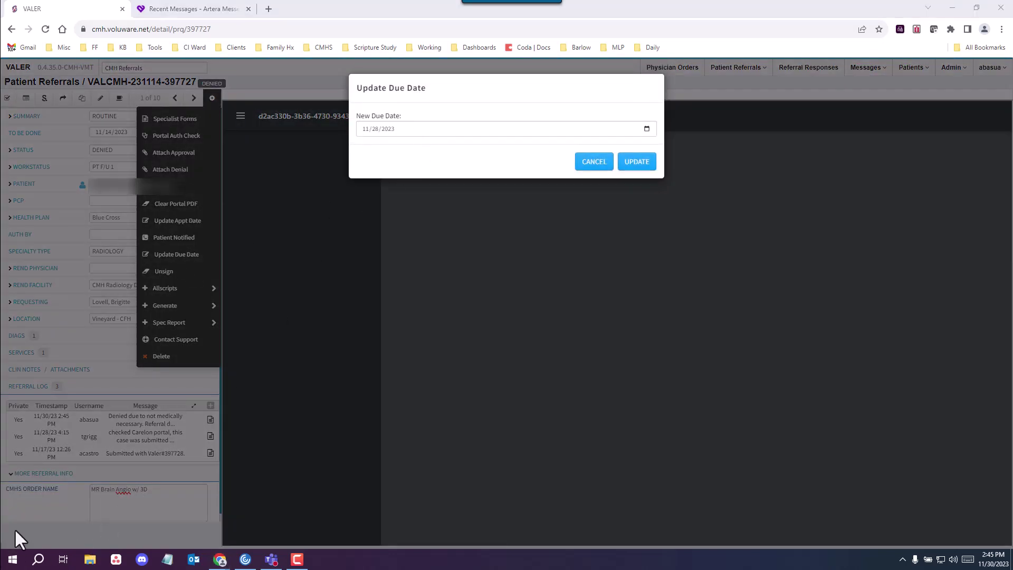
{"action": "left_click", "coordinate": [362, 131]}
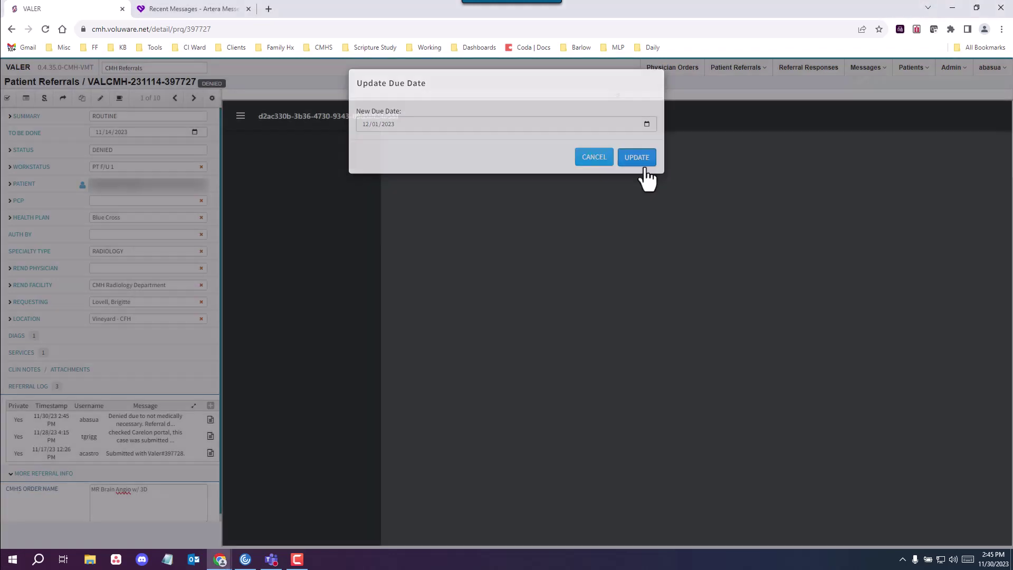
{"action": "left_click", "coordinate": [641, 164]}
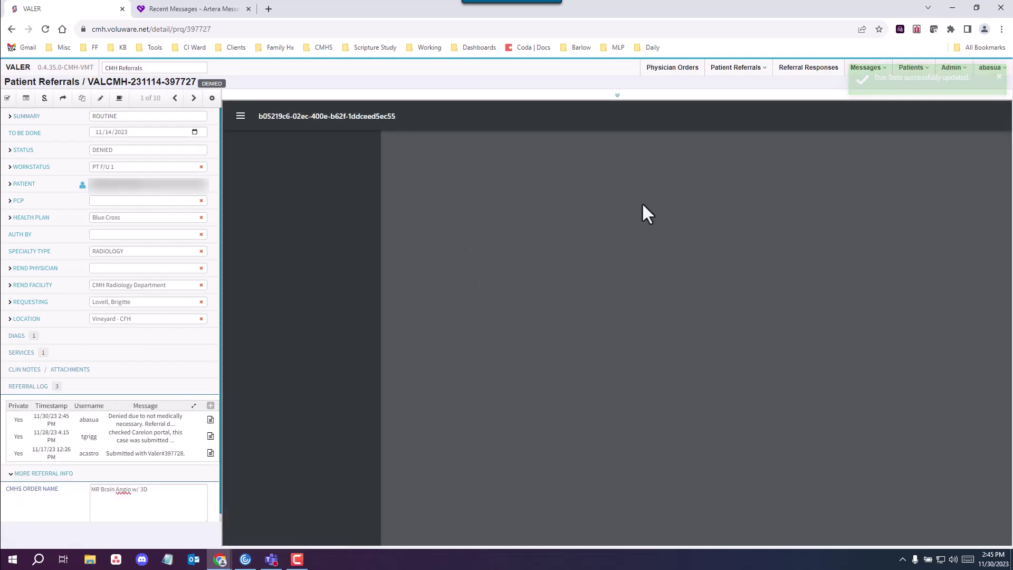
Step: Try to send the referral's response document to Allscripts
{"action": "left_click", "coordinate": [212, 98]}
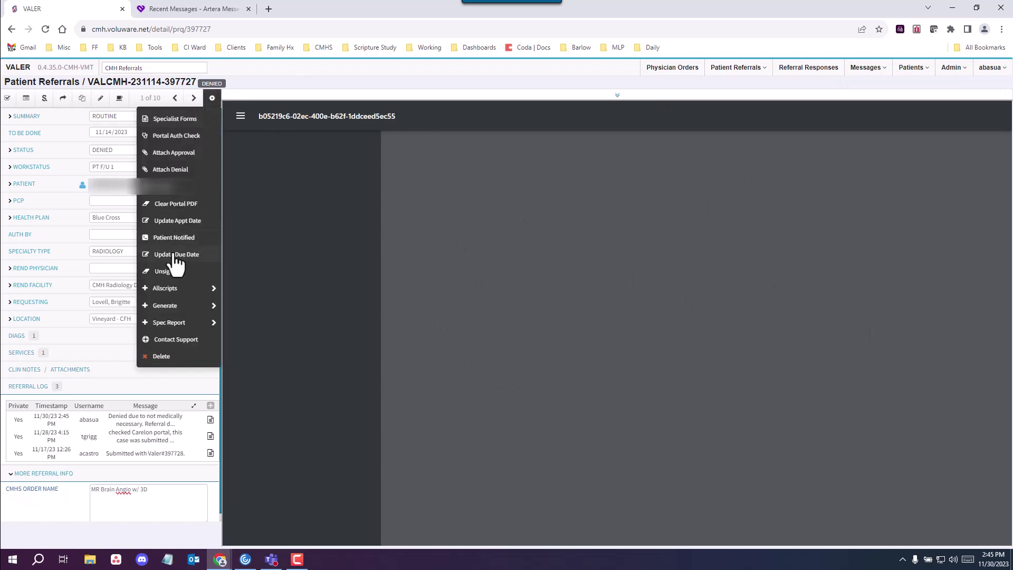
{"action": "mouse_move", "coordinate": [170, 289]}
{"action": "left_click", "coordinate": [269, 307]}
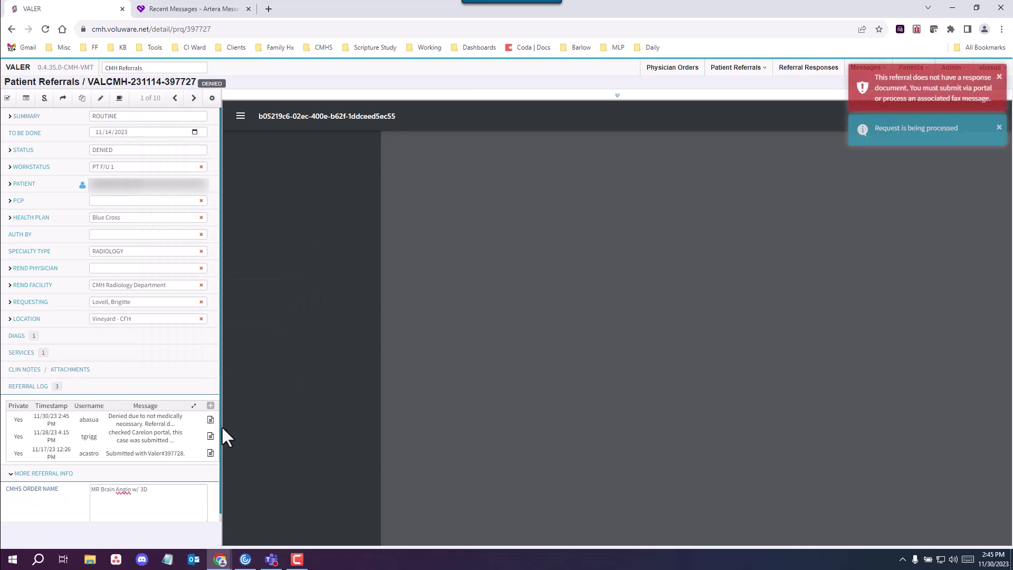
Step: Review the 11/28/23 referral log entry about the Carelon portal check, along with the CMHS order name and the referral log
{"action": "left_click", "coordinate": [211, 436]}
{"action": "left_click", "coordinate": [211, 436]}
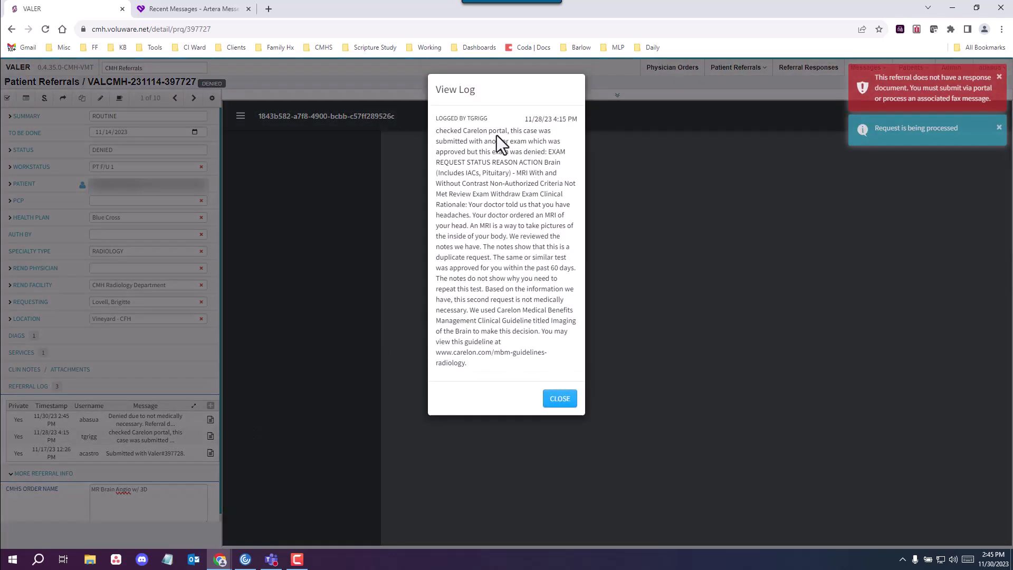
{"action": "left_click_drag", "start_coordinate": [488, 134], "coordinate": [507, 132]}
{"action": "left_click", "coordinate": [562, 402]}
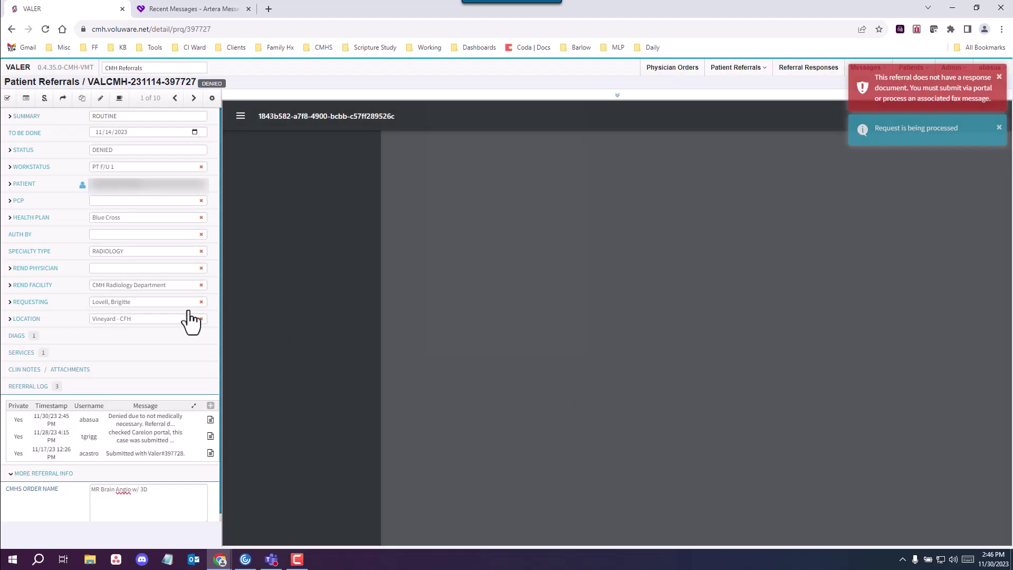
{"action": "left_click_drag", "start_coordinate": [165, 486], "coordinate": [97, 488]}
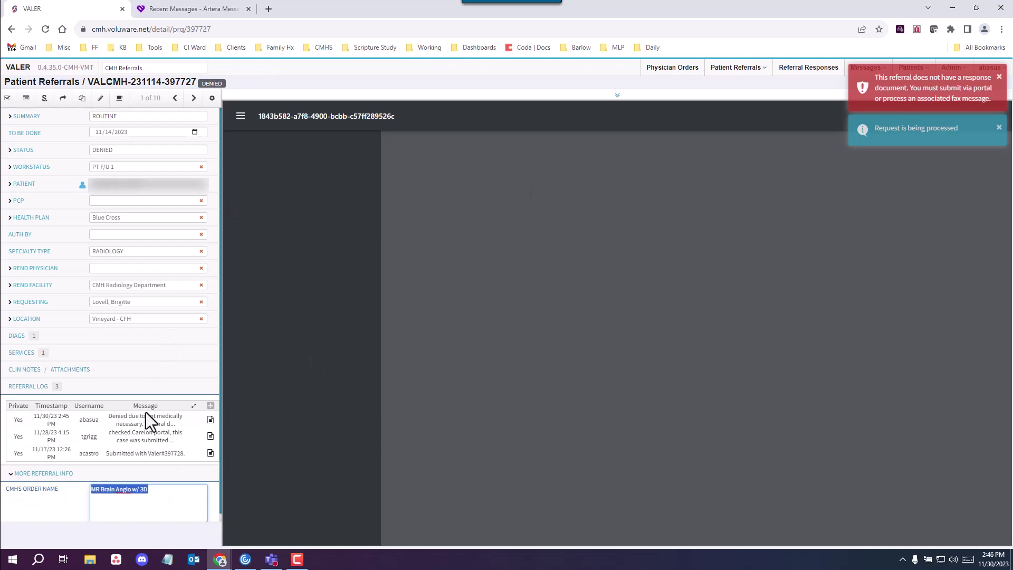
{"action": "left_click", "coordinate": [158, 396]}
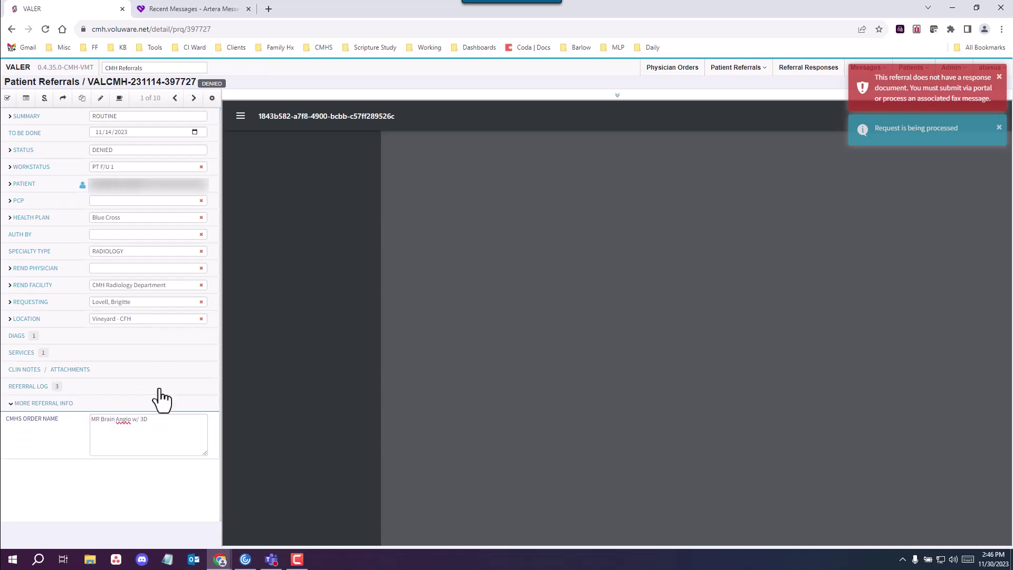
{"action": "left_click", "coordinate": [160, 390]}
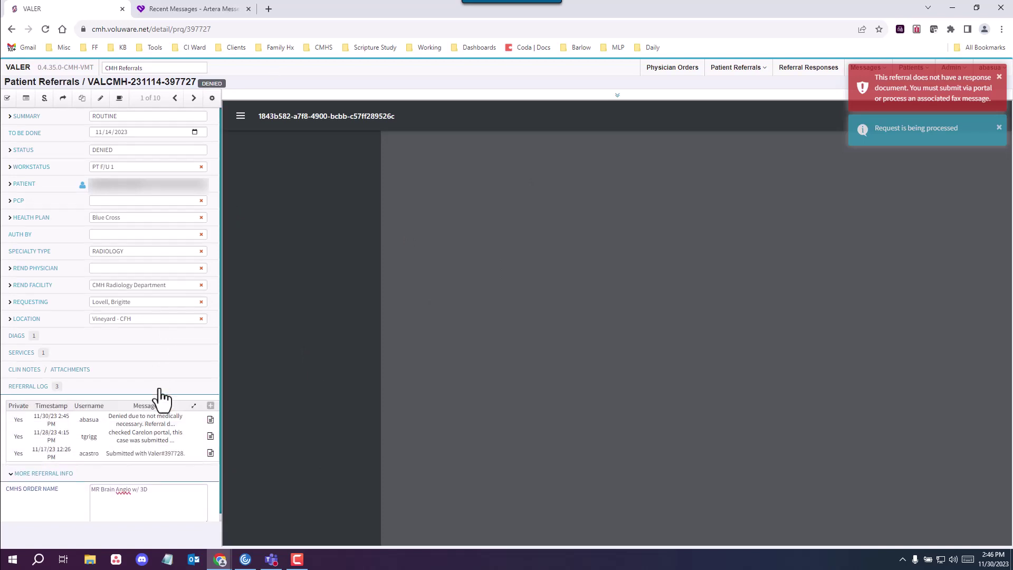